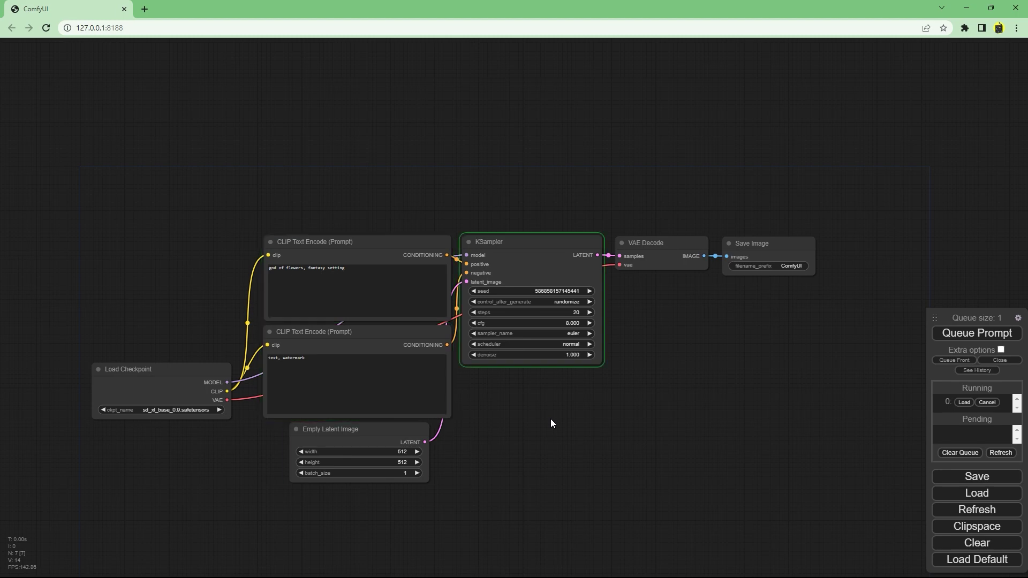
# - Shift the node graph while the sd_xl_base_0.9 'god of flowers, fantasy setting' prompt generates
pyautogui.moveTo(551, 419); pyautogui.dragTo(525, 395)
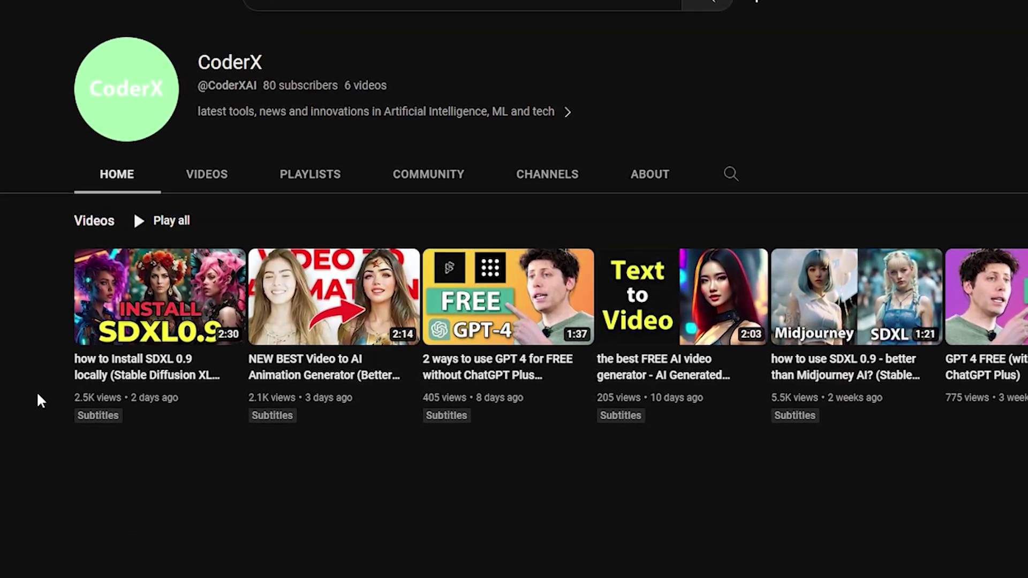
pyautogui.moveTo(132, 377)
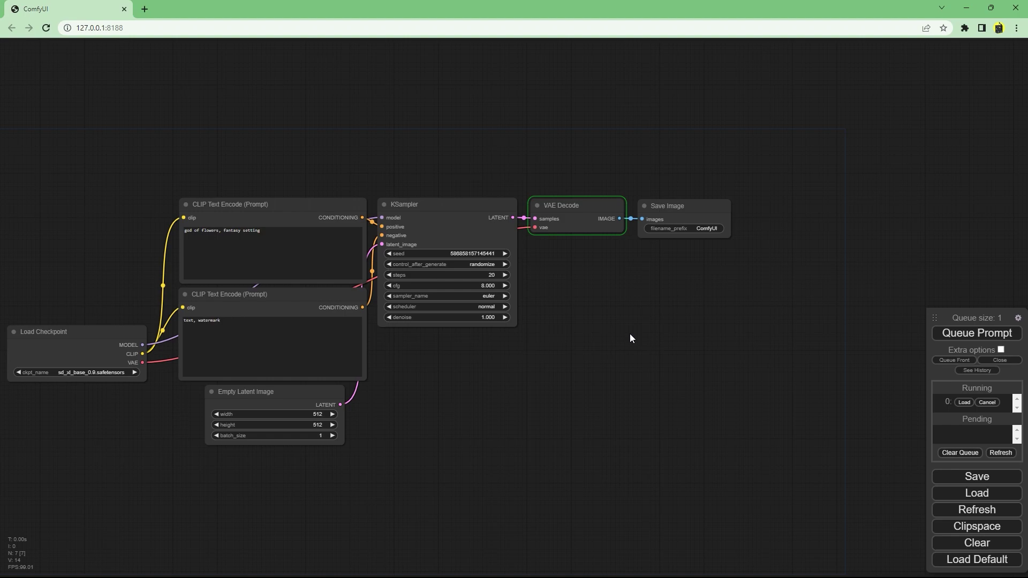
# - Zoom into the 512×512 flower-god preview, then queue another generation and reframe the graph
pyautogui.scroll(15, 703, 278)
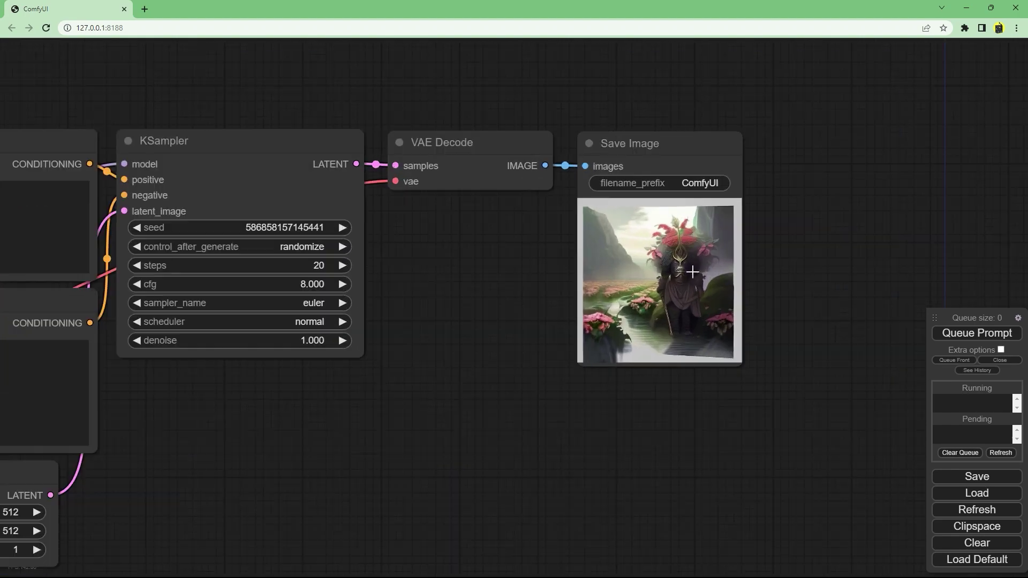
pyautogui.scroll(4, 737, 278)
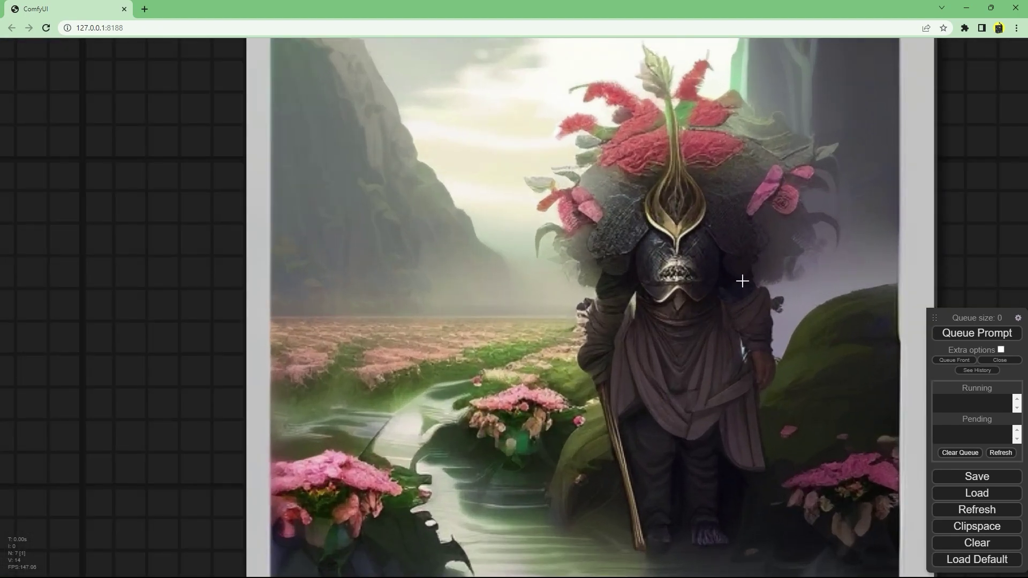
pyautogui.scroll(-3, 742, 280)
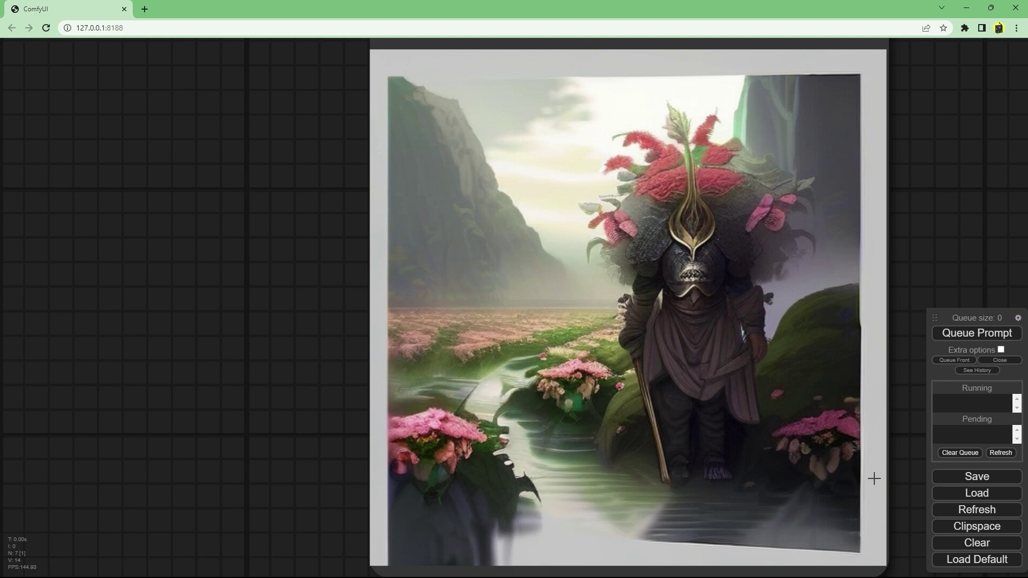
pyautogui.scroll(-10, 821, 417)
pyautogui.scroll(7, 814, 403)
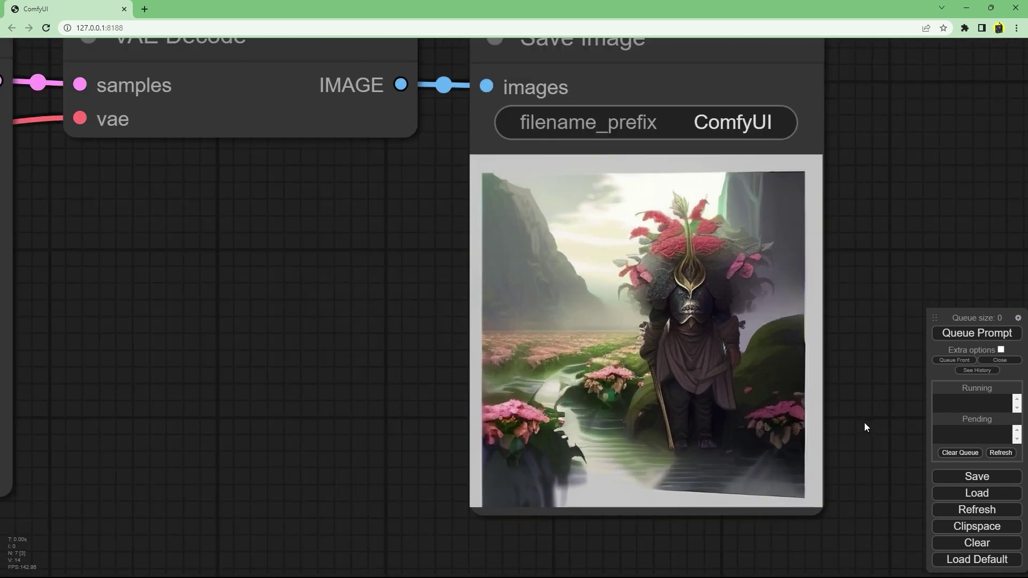
pyautogui.click(975, 332)
pyautogui.moveTo(866, 294); pyautogui.dragTo(855, 327)
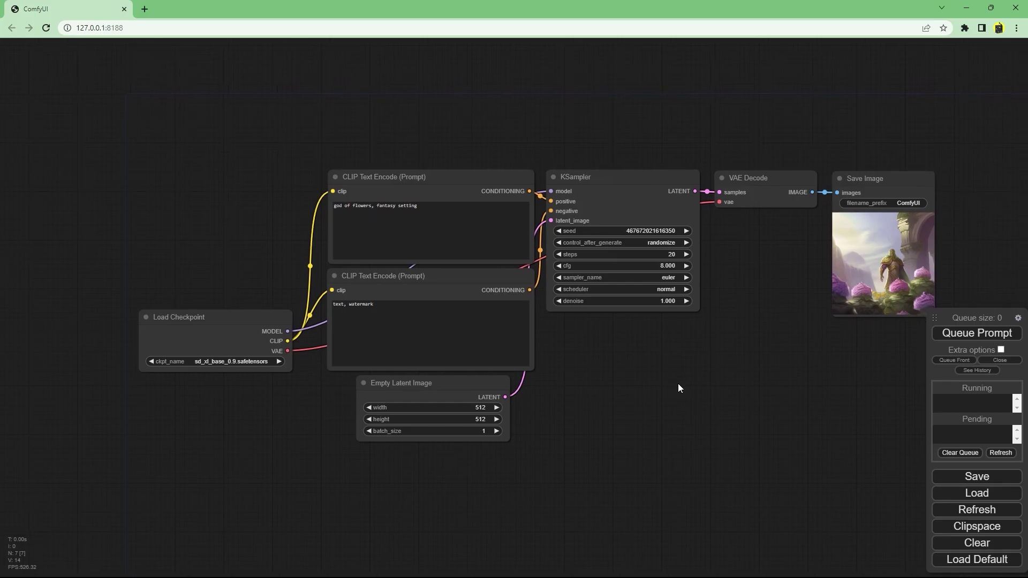
# - Change the Empty Latent Image width from 512 to 1024 and clear the old 512 height
pyautogui.scroll(5, 546, 428)
pyautogui.scroll(5, 551, 438)
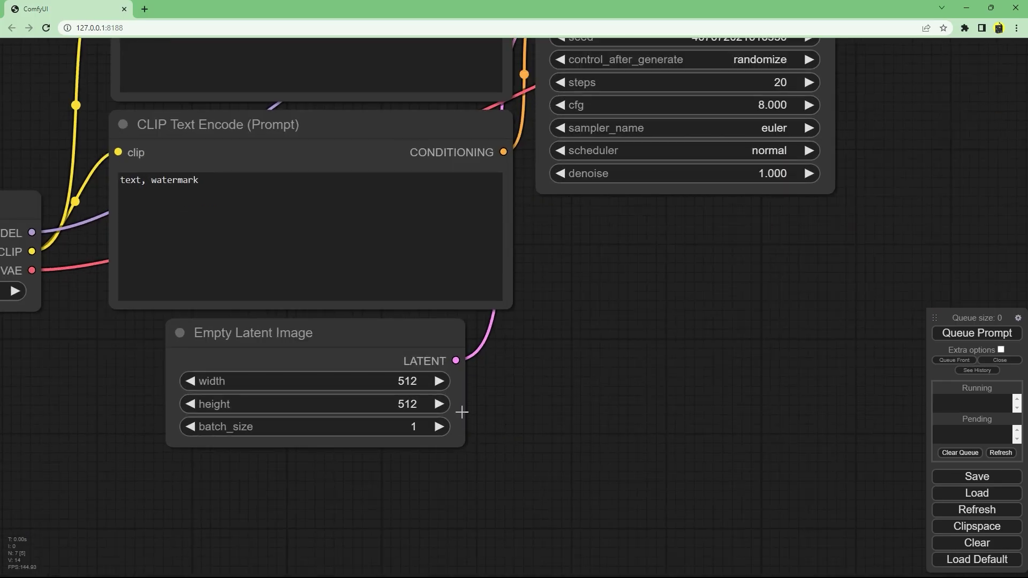
pyautogui.click(364, 390)
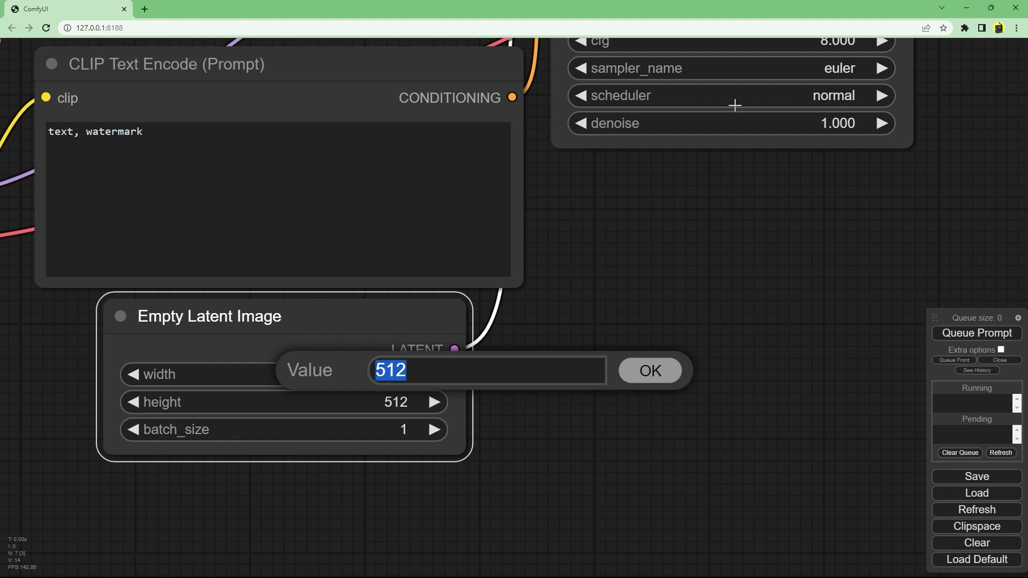
pyautogui.write('102')
pyautogui.press('BackSpace')
pyautogui.press('BackSpace')
pyautogui.write('024')
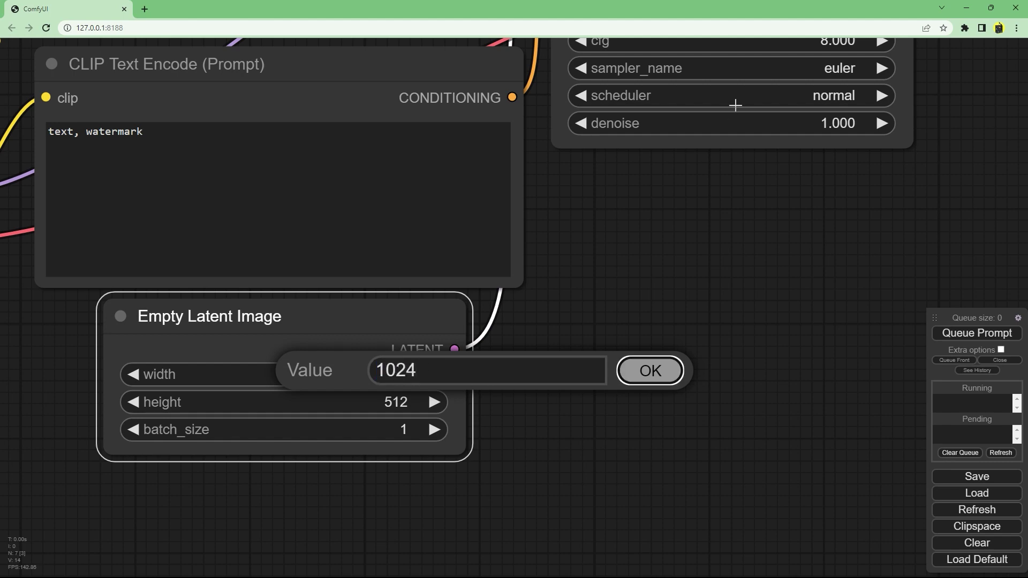
pyautogui.press('Return')
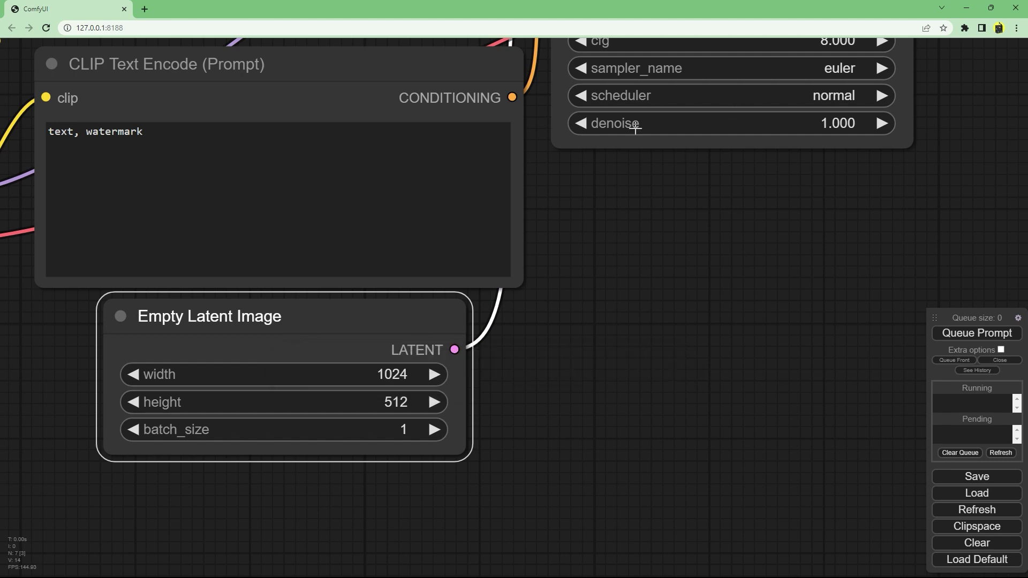
pyautogui.click(415, 397)
pyautogui.press('BackSpace')
pyautogui.press('BackSpace')
pyautogui.press('BackSpace')
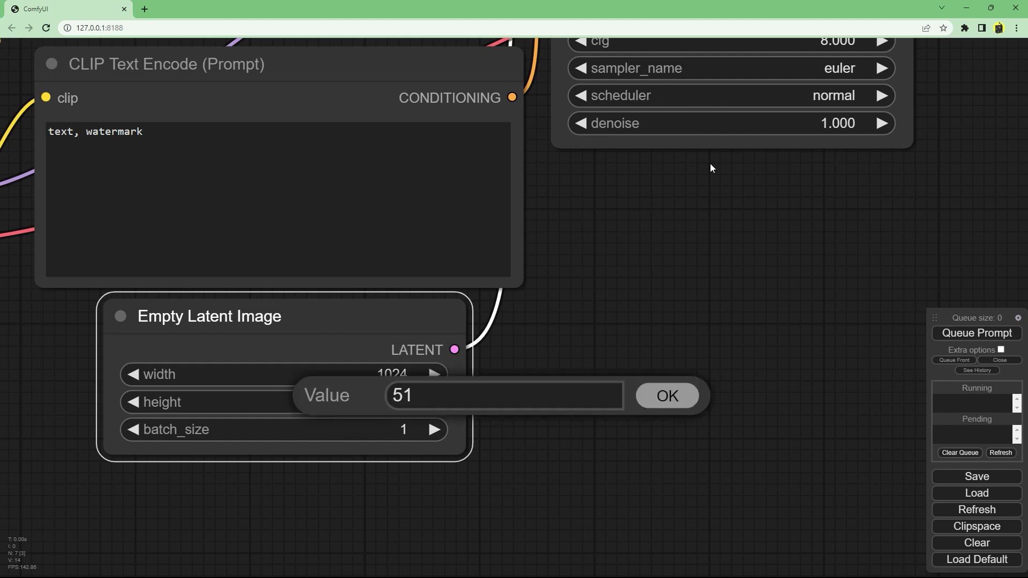
# - Set the latent height to 1024 and generate a 1024×1024 image
pyautogui.write('1024')
pyautogui.click(667, 396)
pyautogui.moveTo(878, 183); pyautogui.dragTo(490, 449)
pyautogui.moveTo(766, 381); pyautogui.dragTo(856, 430)
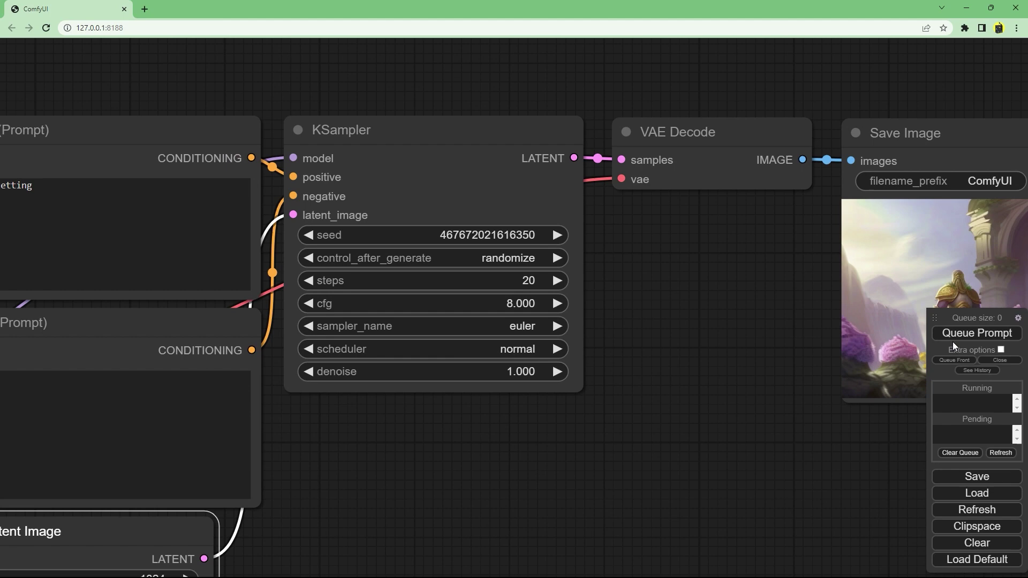
pyautogui.click(952, 339)
# - Inspect the output image and queue two more 1024×1024 generations
pyautogui.scroll(-3, 672, 342)
pyautogui.moveTo(673, 352); pyautogui.dragTo(631, 315)
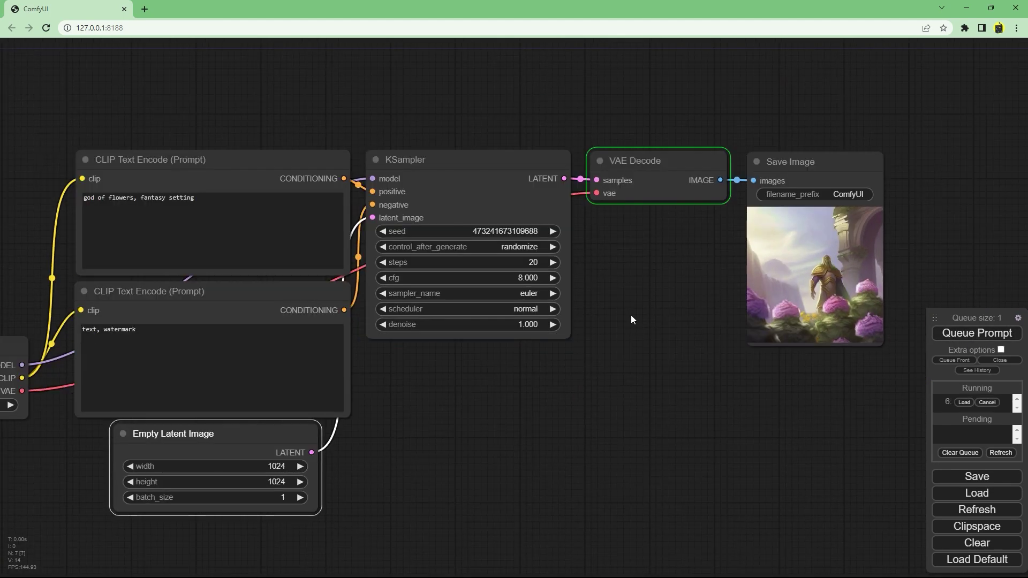
pyautogui.scroll(10, 848, 239)
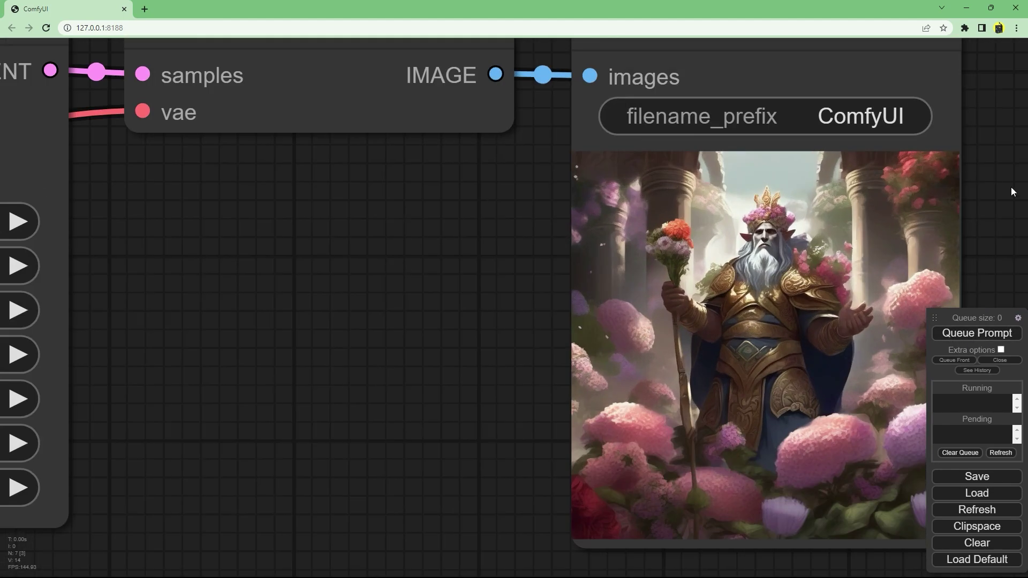
pyautogui.moveTo(1012, 191); pyautogui.dragTo(897, 188)
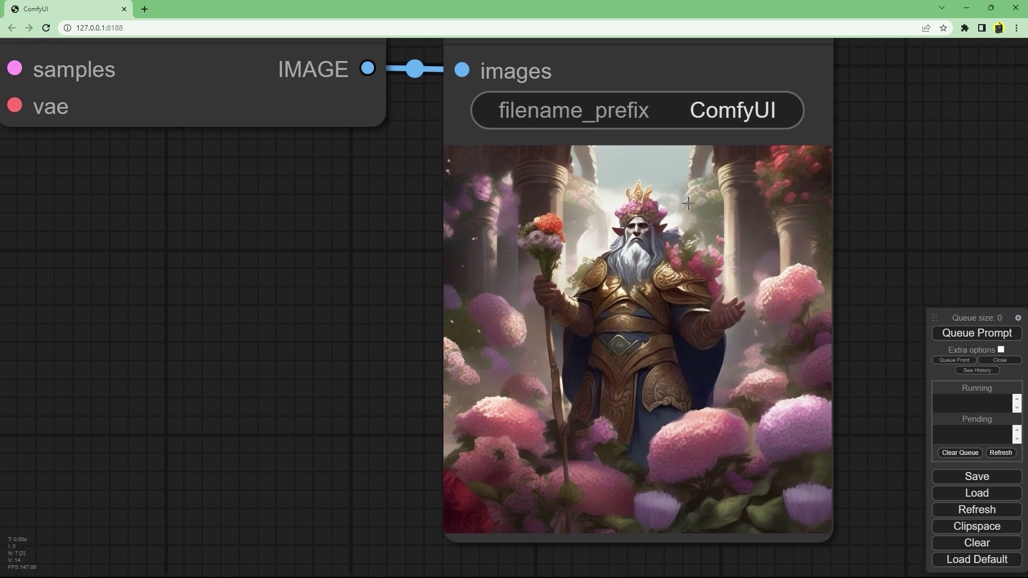
pyautogui.scroll(2, 696, 214)
pyautogui.scroll(-2, 696, 215)
pyautogui.click(978, 333)
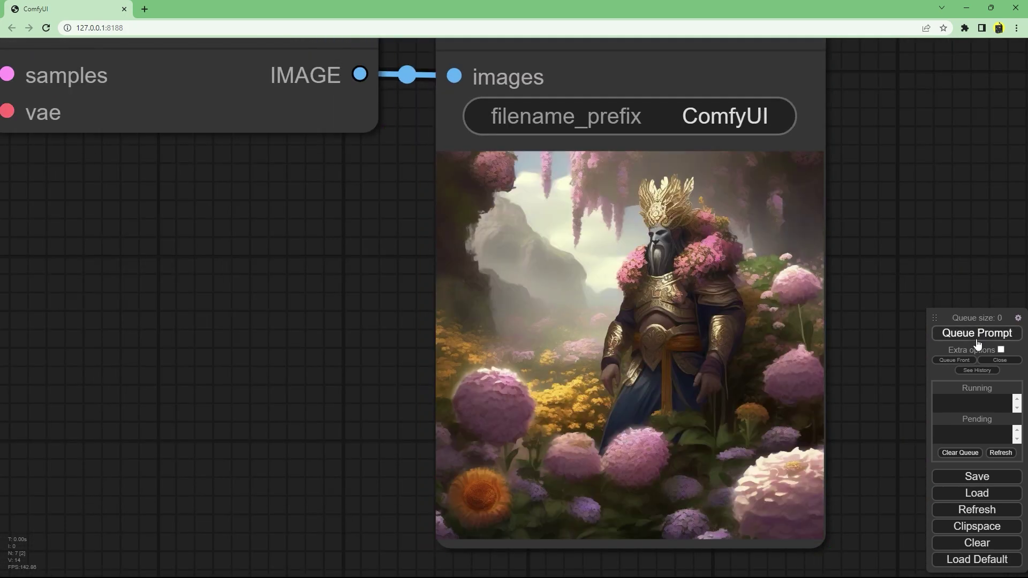
pyautogui.click(948, 334)
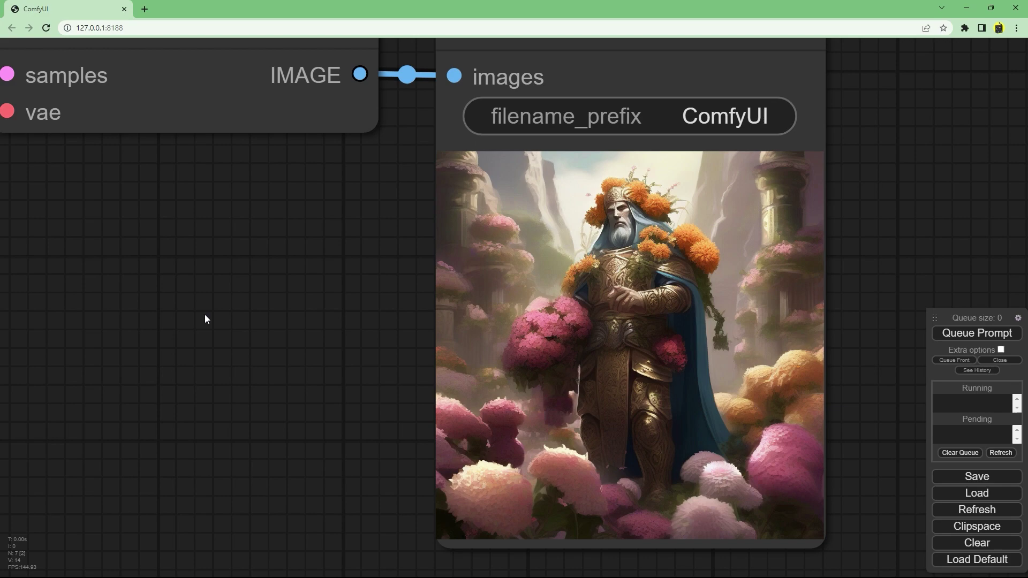
pyautogui.scroll(-5, 203, 308)
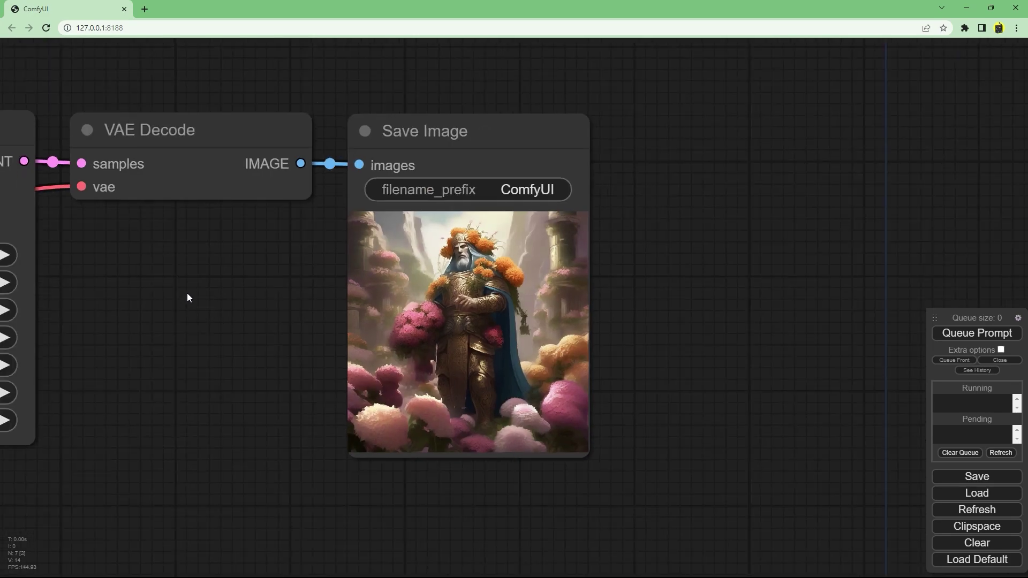
pyautogui.moveTo(187, 294); pyautogui.dragTo(561, 245)
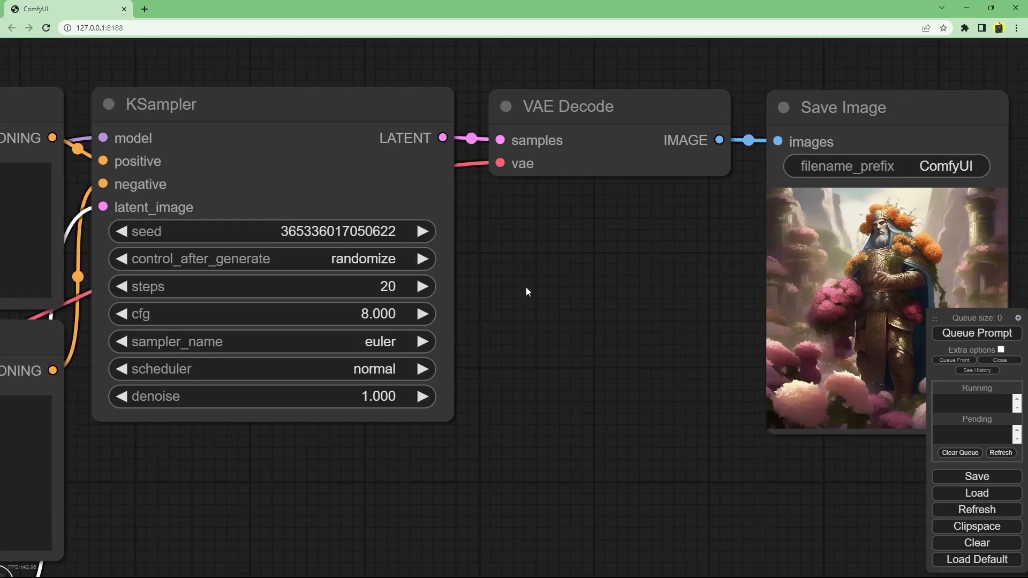
# - Switch the KSampler sampler_name to dpmpp_2s_ancestral
pyautogui.click(423, 341)
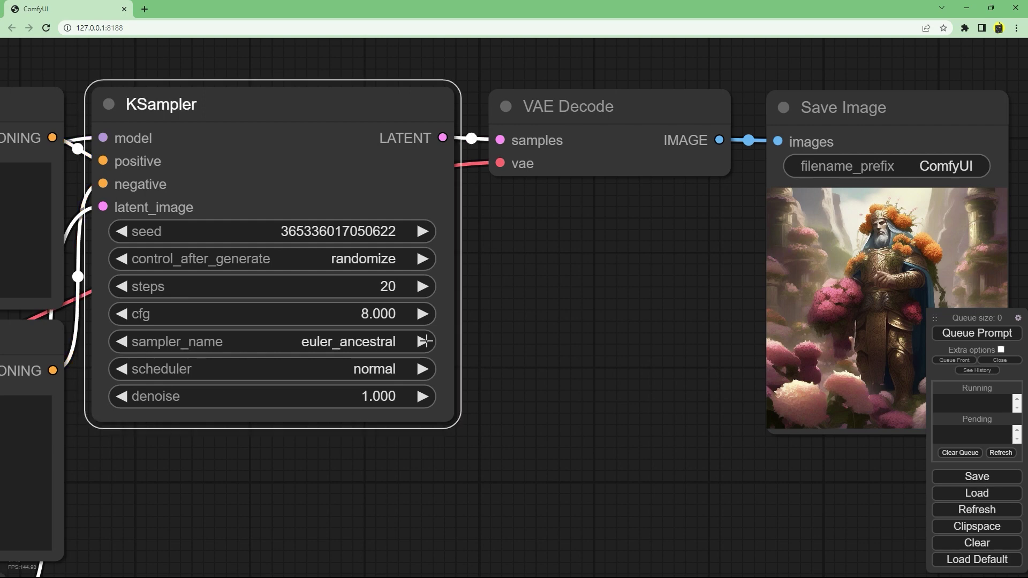
pyautogui.click(373, 342)
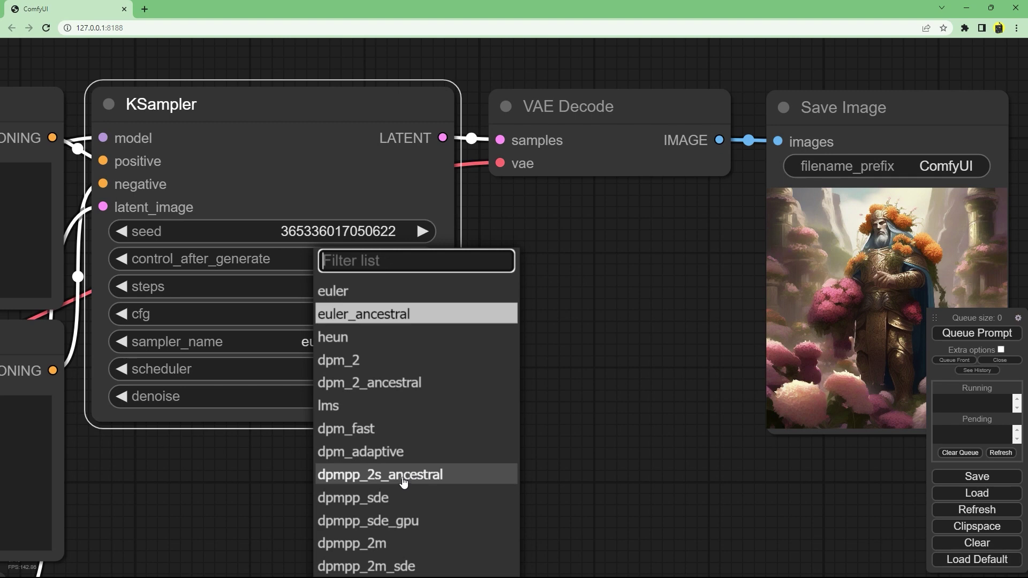
pyautogui.click(404, 481)
# - Generate a new flower-god image with the new sampler and view the result
pyautogui.scroll(4, 400, 256)
pyautogui.moveTo(401, 256); pyautogui.dragTo(396, 333)
pyautogui.click(979, 334)
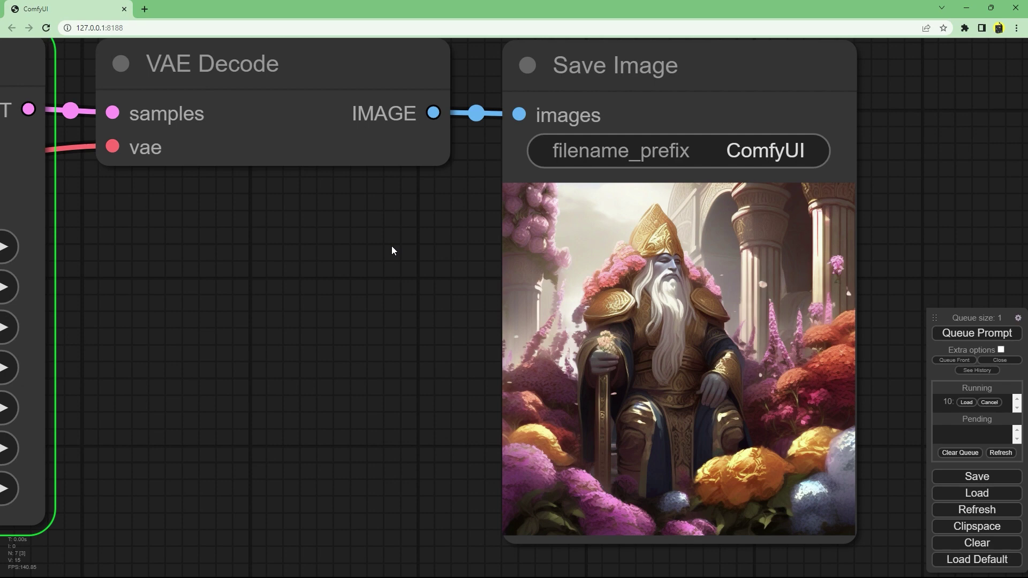
pyautogui.scroll(-2, 230, 374)
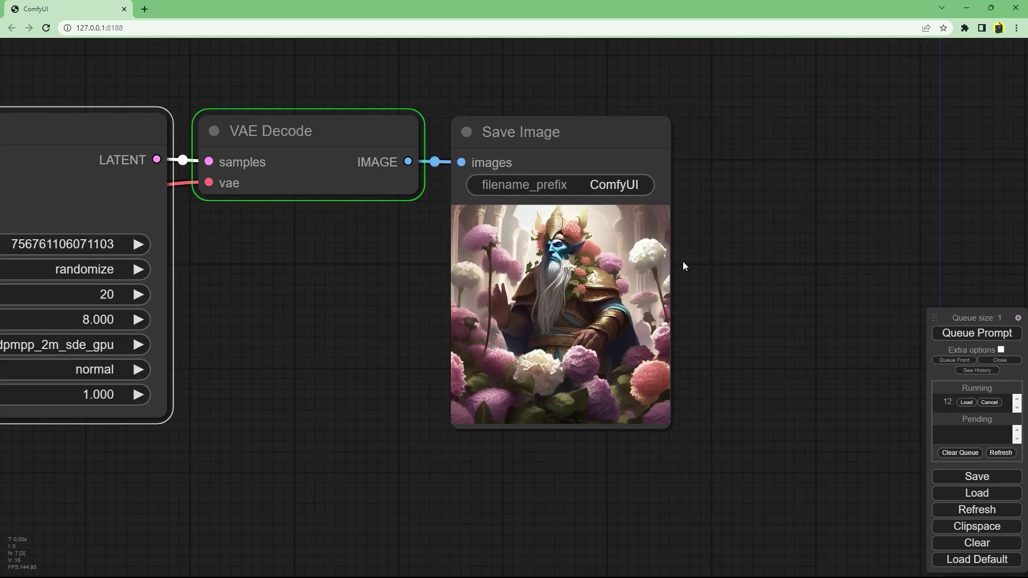
pyautogui.scroll(1, 682, 264)
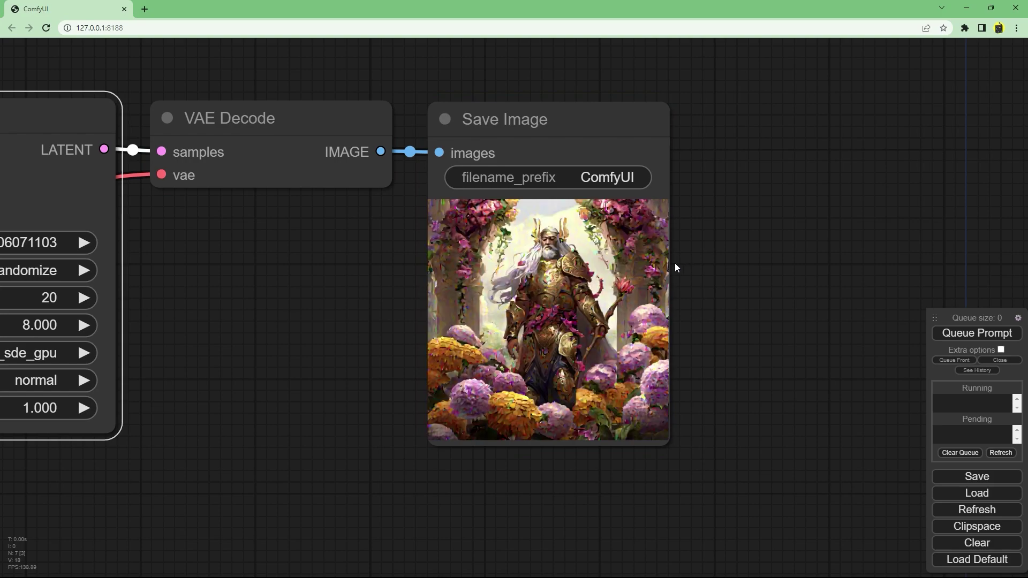
# - Queue four more generations, each giving a blonde braided girl in a blue outfit
pyautogui.scroll(6, 567, 268)
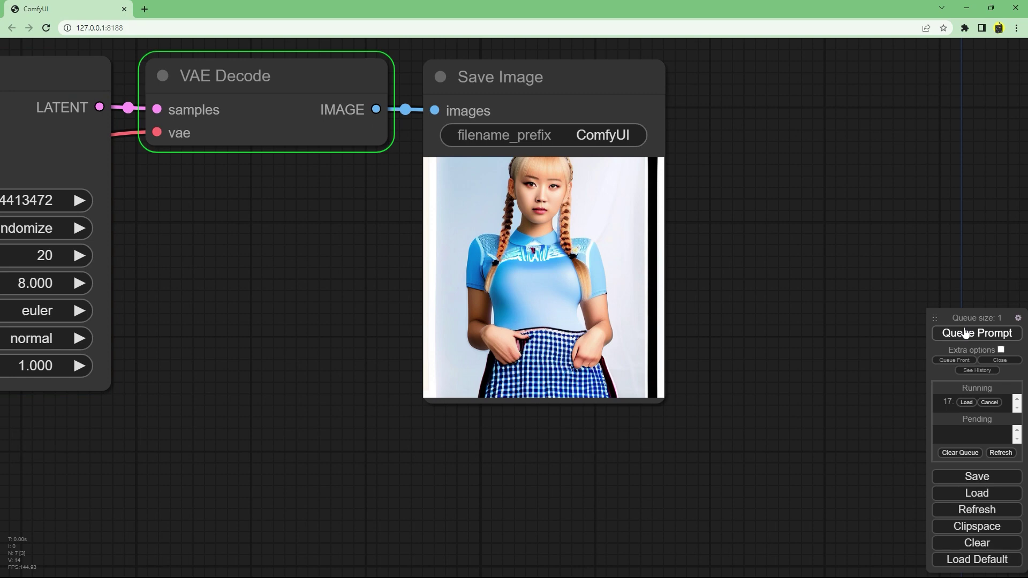
pyautogui.click(965, 333)
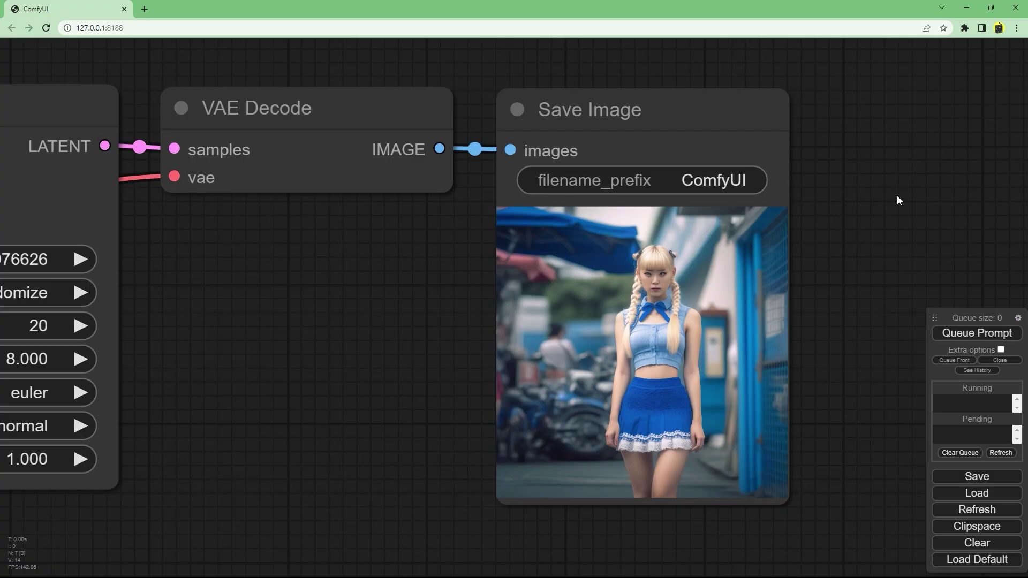
pyautogui.click(1009, 334)
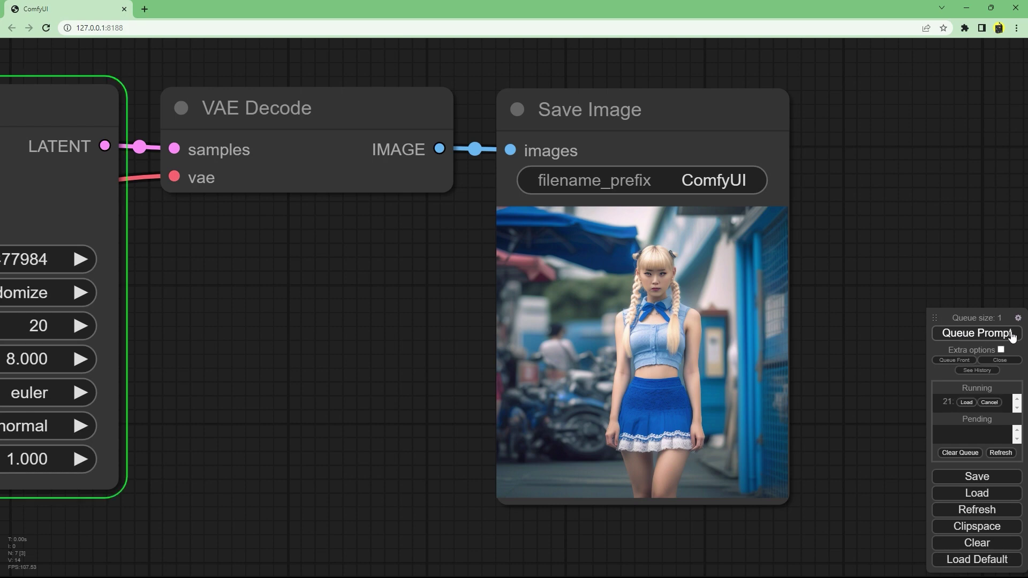
pyautogui.scroll(3, 806, 346)
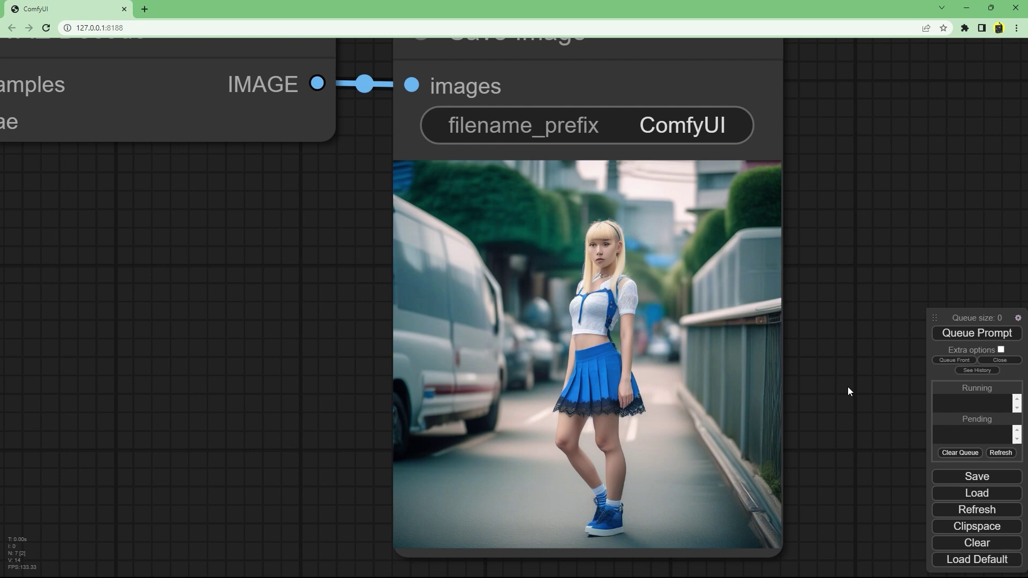
pyautogui.click(994, 335)
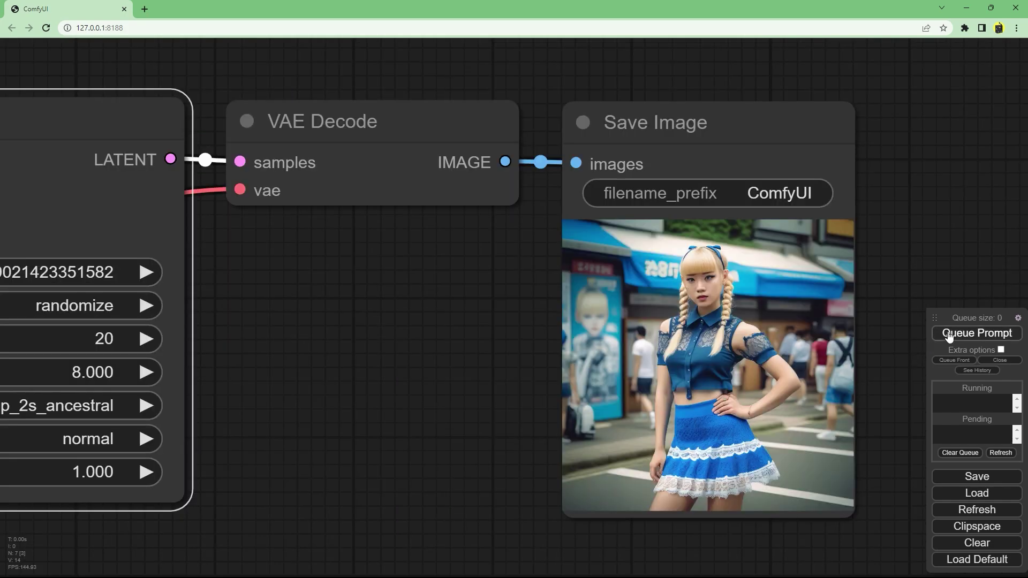
pyautogui.click(949, 334)
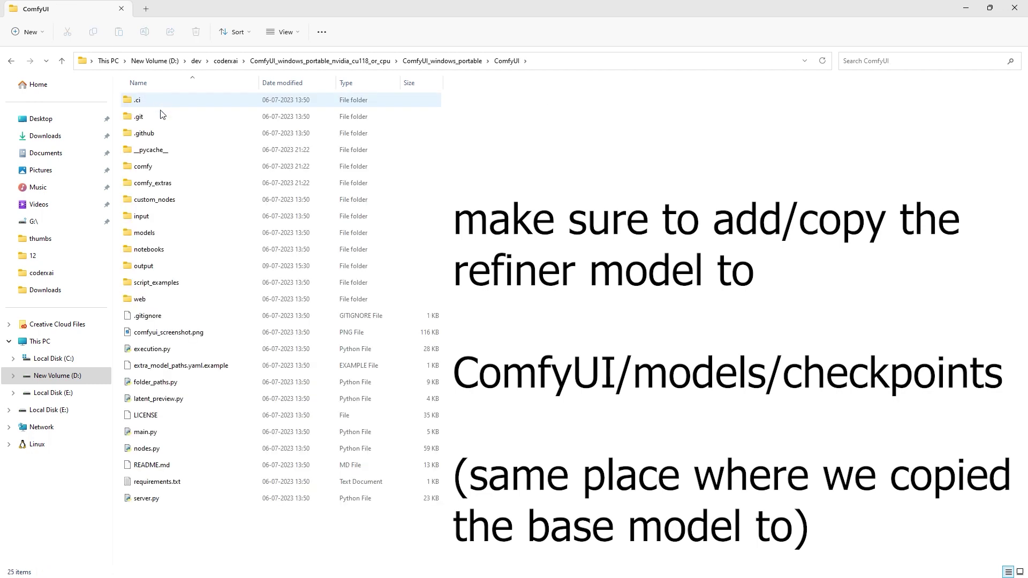
# - Open models, then checkpoints, to find sd_xl_refiner_0.9 beside the base model
pyautogui.doubleClick(177, 234)
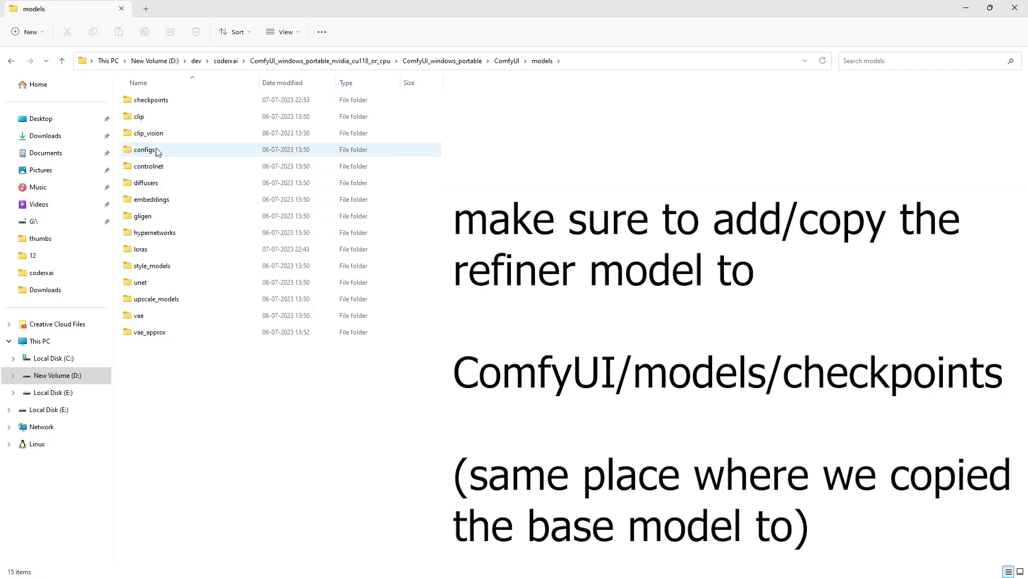
pyautogui.doubleClick(146, 102)
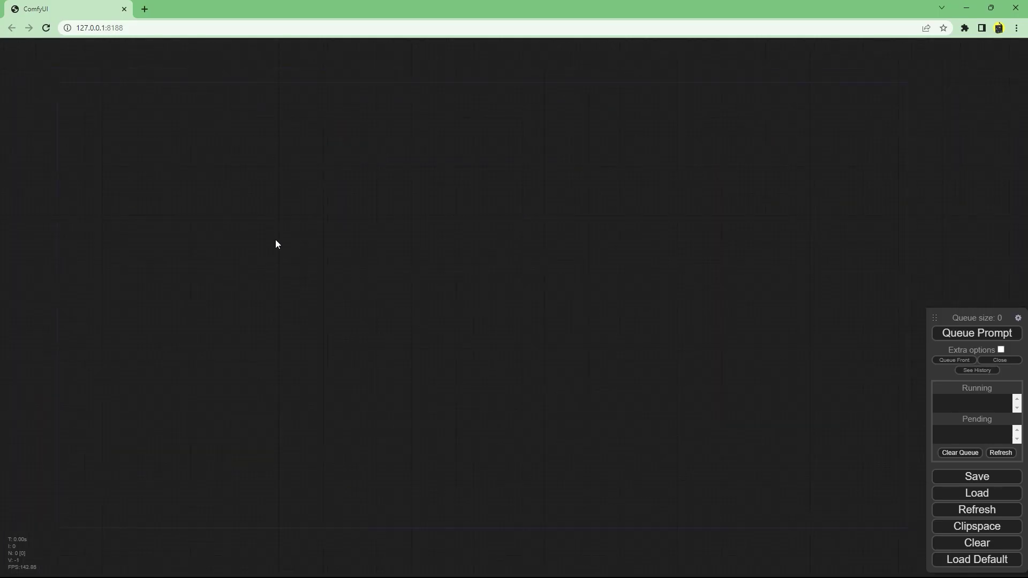
# - Load the refiner.json workflow and fit it into view
pyautogui.moveTo(317, 247); pyautogui.dragTo(299, 236)
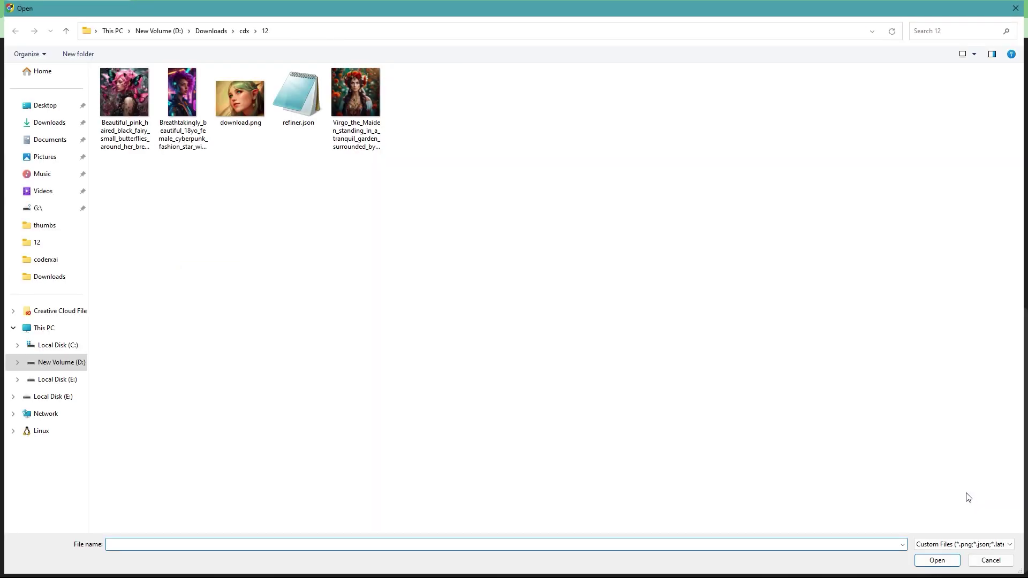
pyautogui.doubleClick(291, 107)
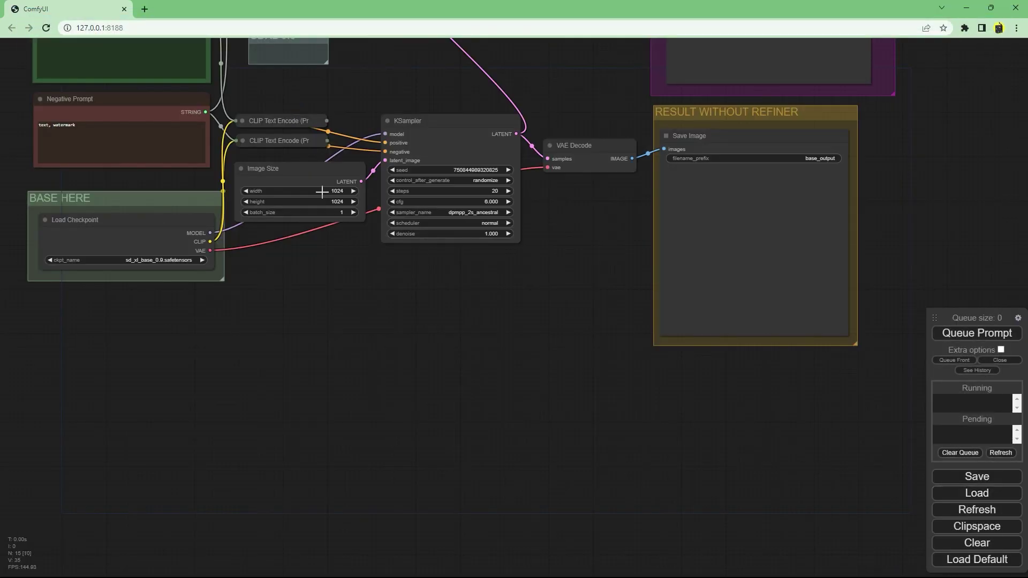
pyautogui.moveTo(379, 302); pyautogui.dragTo(464, 483)
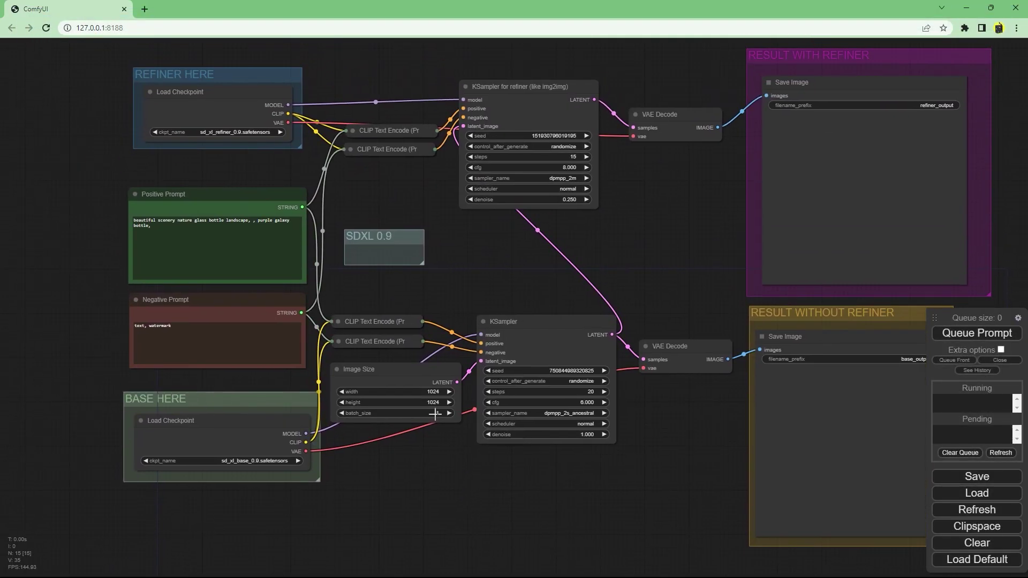
# - Tidy the layout by moving the Positive and Negative Prompt nodes and the lower KSampler left
pyautogui.moveTo(229, 273); pyautogui.dragTo(179, 277)
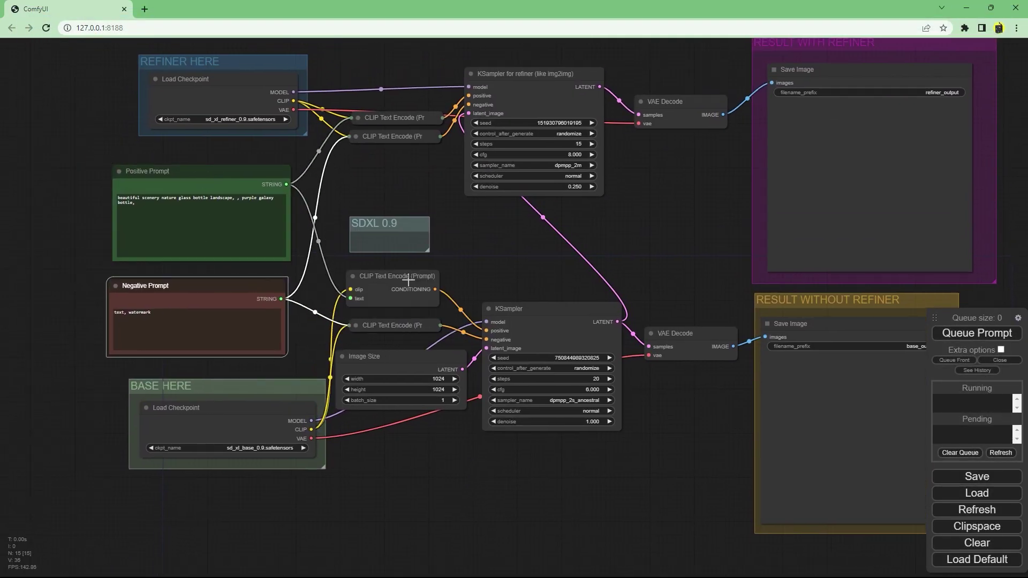
pyautogui.click(395, 322)
pyautogui.moveTo(364, 172); pyautogui.dragTo(367, 214)
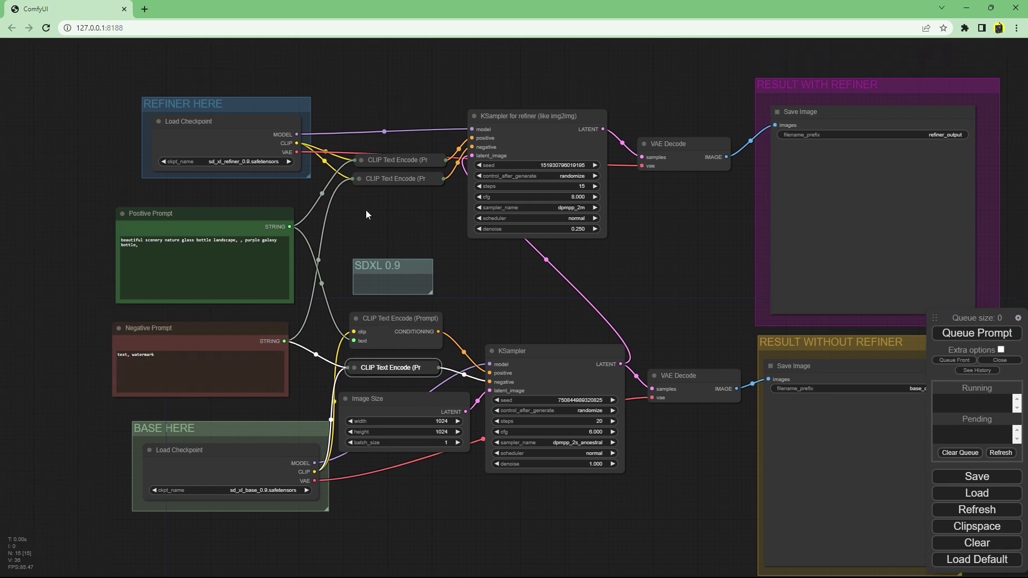
pyautogui.scroll(3, 111, 102)
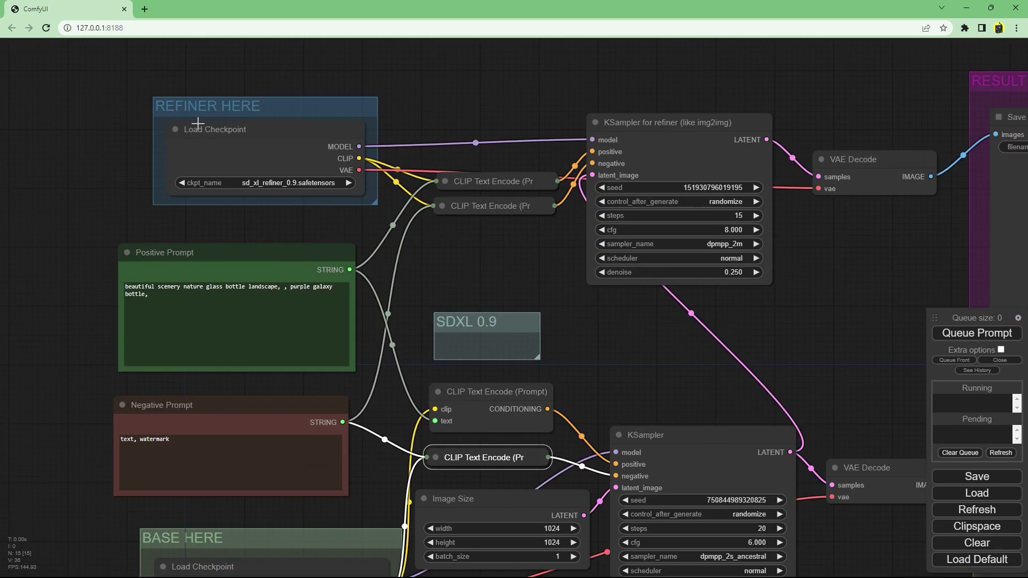
pyautogui.scroll(-2, 638, 364)
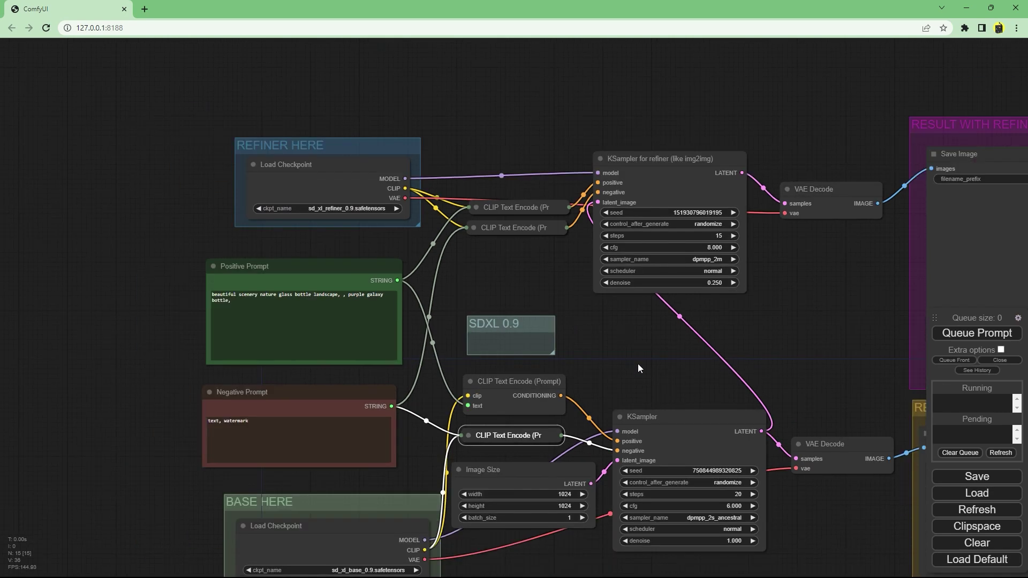
pyautogui.moveTo(638, 364); pyautogui.dragTo(495, 258)
pyautogui.moveTo(611, 362); pyautogui.dragTo(587, 362)
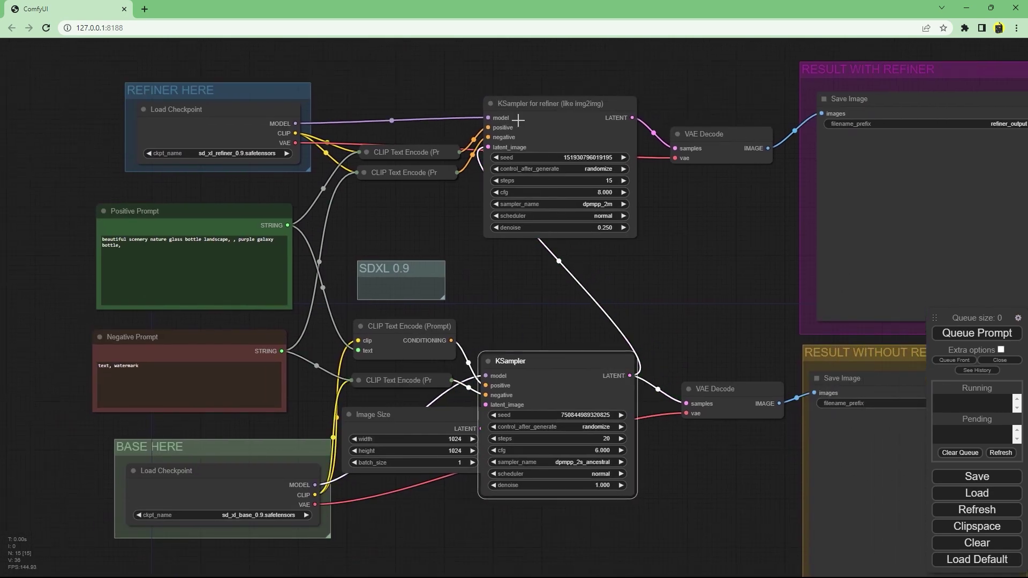
# - Move the refiner Save Image and its RESULT WITH REFINER group beside the base result
pyautogui.moveTo(728, 283); pyautogui.dragTo(314, 232)
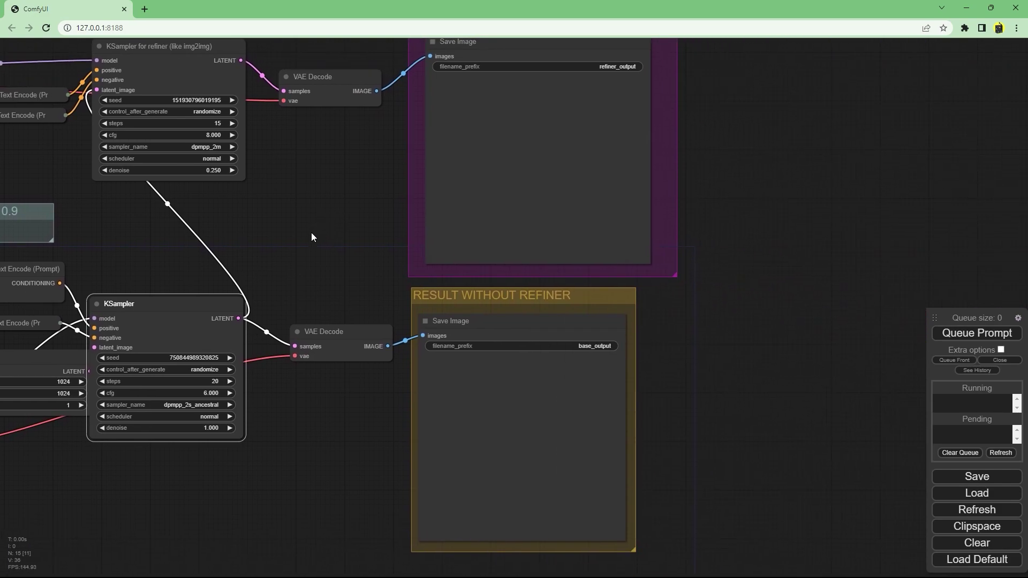
pyautogui.scroll(-2, 314, 233)
pyautogui.moveTo(422, 116); pyautogui.dragTo(578, 287)
pyautogui.moveTo(460, 95); pyautogui.dragTo(616, 269)
pyautogui.moveTo(373, 456); pyautogui.dragTo(298, 424)
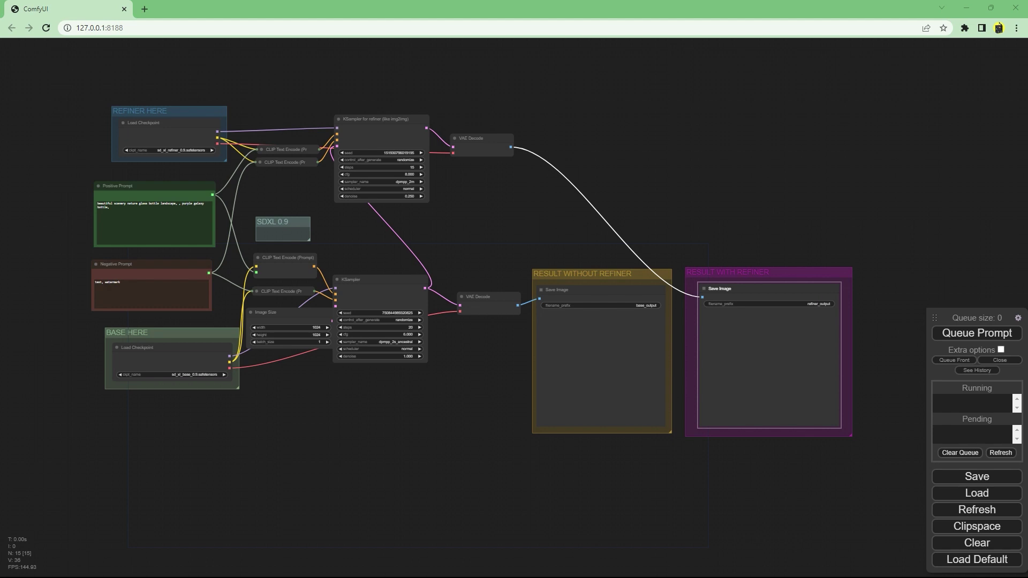
# - Queue the base-plus-refiner workflow with Ctrl+Enter, then pan from the base image to the refined one
pyautogui.click(124, 215)
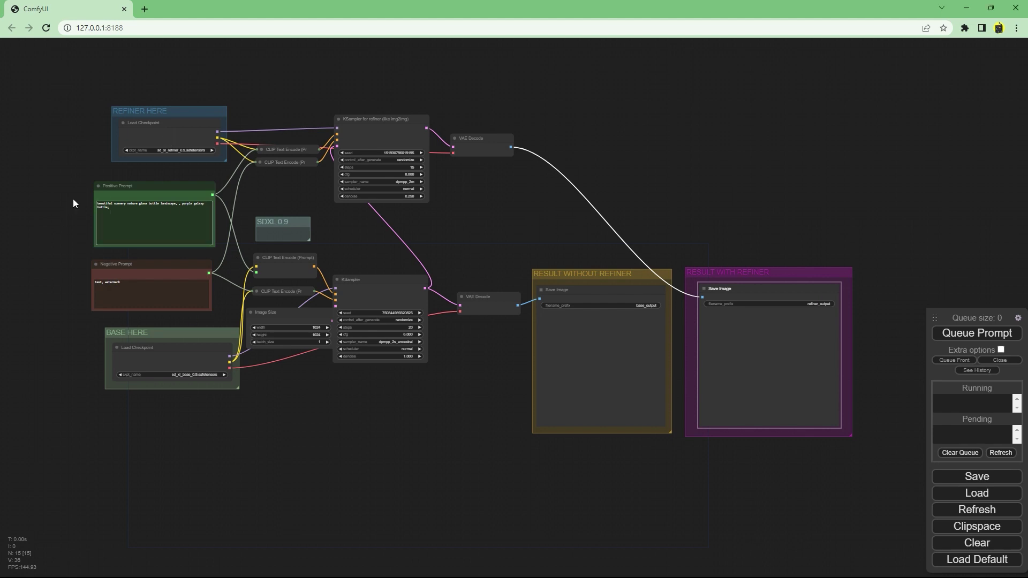
pyautogui.hotkey('ctrl', 'Return')
pyautogui.scroll(5, 460, 279)
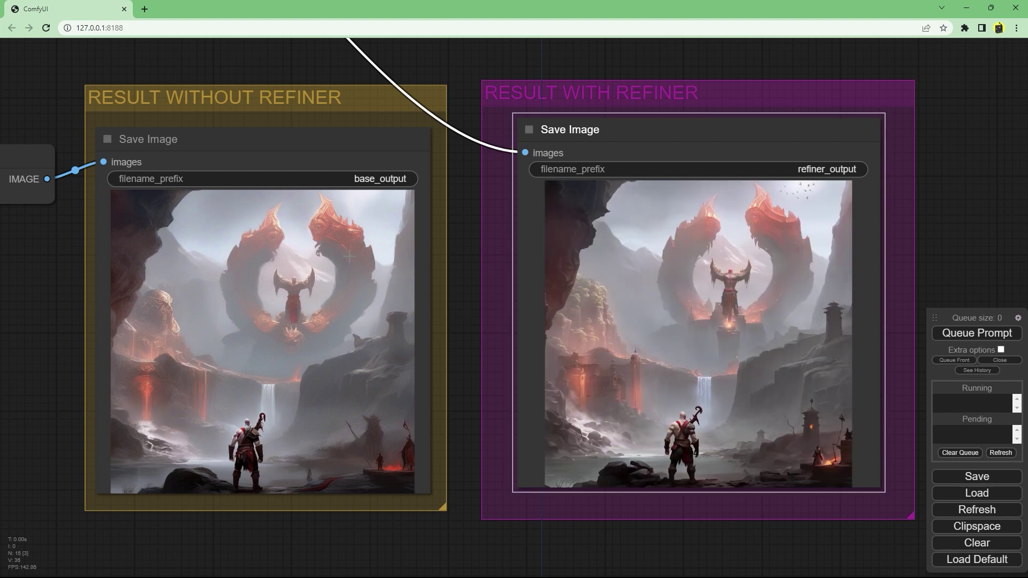
pyautogui.scroll(6, 257, 312)
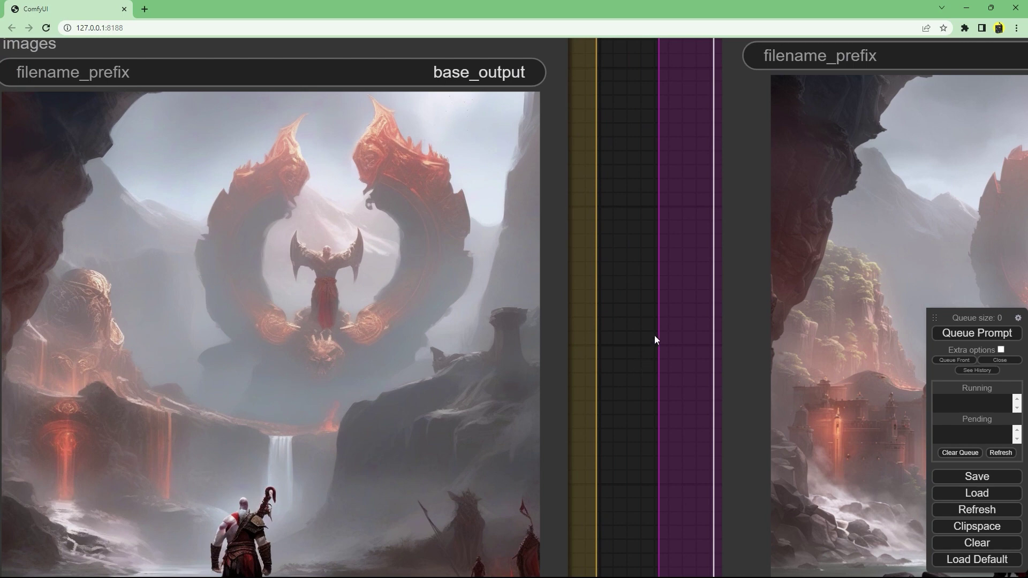
pyautogui.moveTo(654, 335); pyautogui.dragTo(678, 134)
pyautogui.scroll(5, 223, 305)
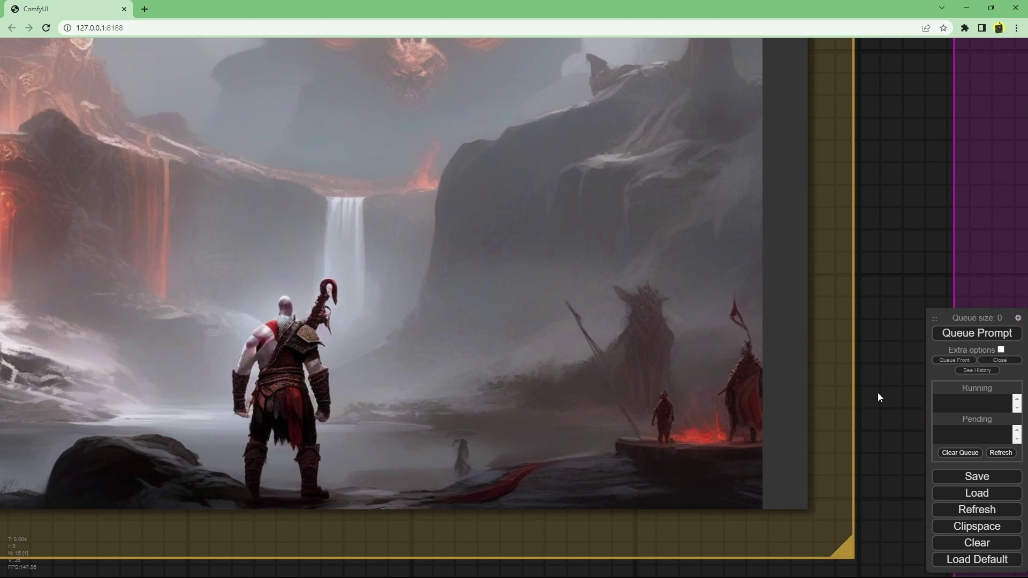
pyautogui.moveTo(878, 393); pyautogui.dragTo(299, 384)
pyautogui.moveTo(696, 386); pyautogui.dragTo(64, 386)
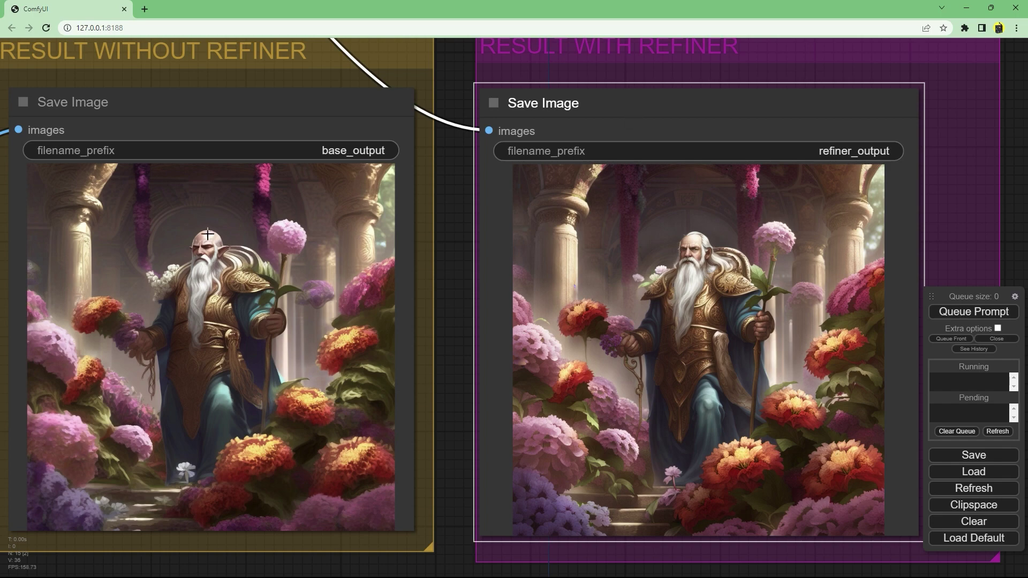
# - Zoom into the base wizard image, then pan across to its refined version
pyautogui.scroll(4, 207, 235)
pyautogui.scroll(3, 206, 259)
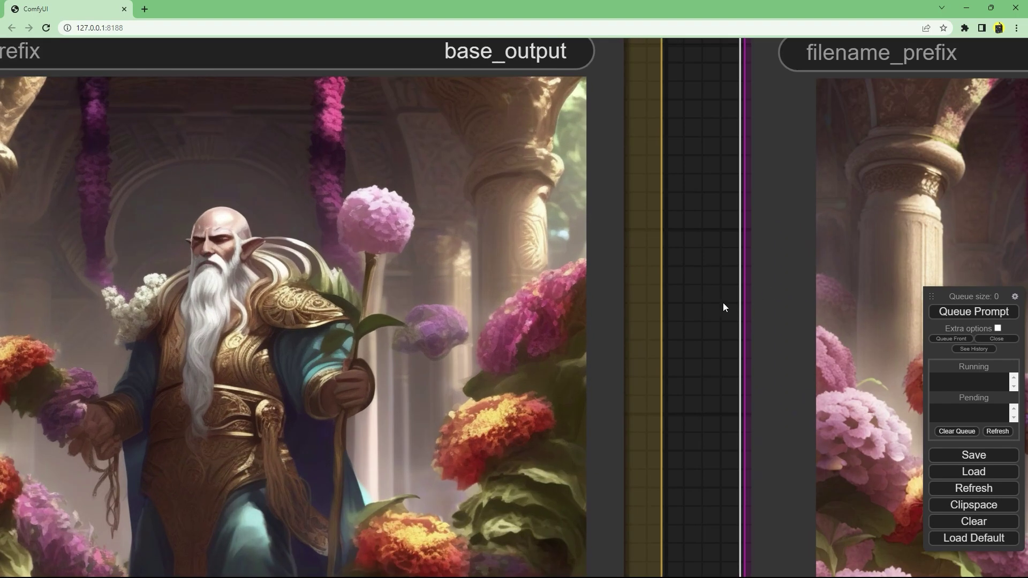
pyautogui.moveTo(722, 303); pyautogui.dragTo(691, 247)
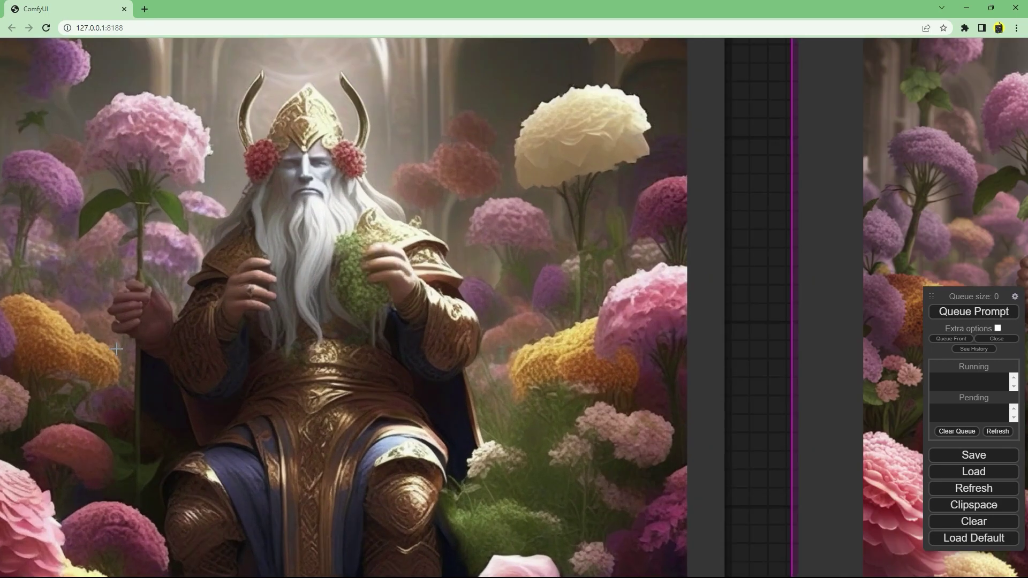
pyautogui.moveTo(752, 342); pyautogui.dragTo(452, 340)
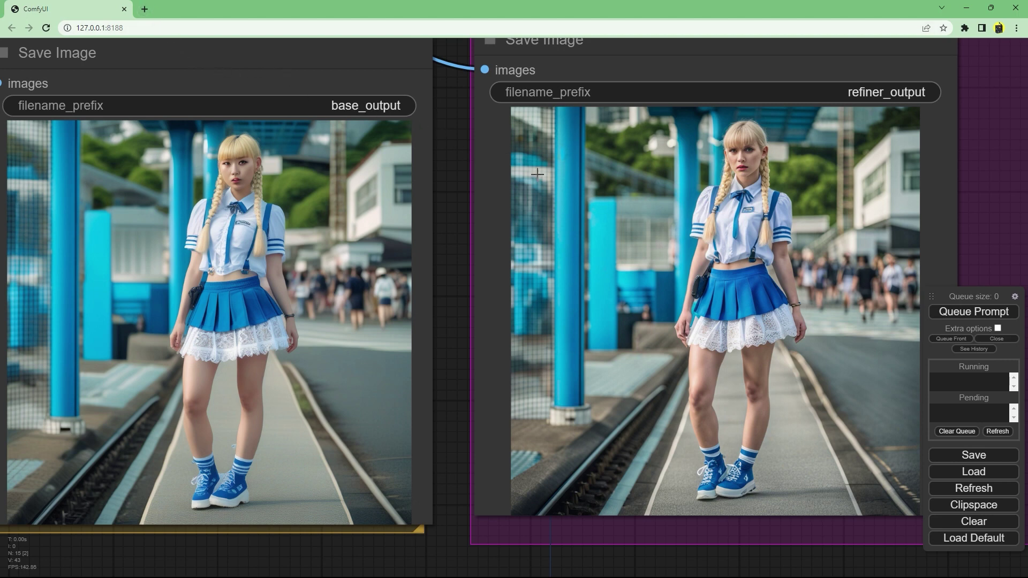
# - Zoom in and out on the street-scene base and refined previews to compare their details
pyautogui.scroll(15, 368, 289)
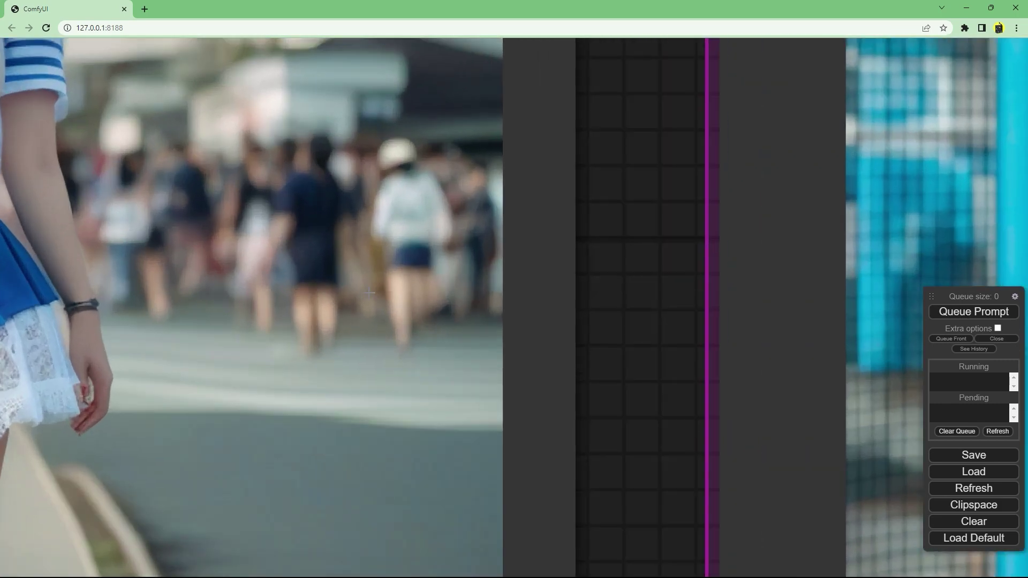
pyautogui.scroll(-10, 371, 291)
pyautogui.scroll(8, 795, 324)
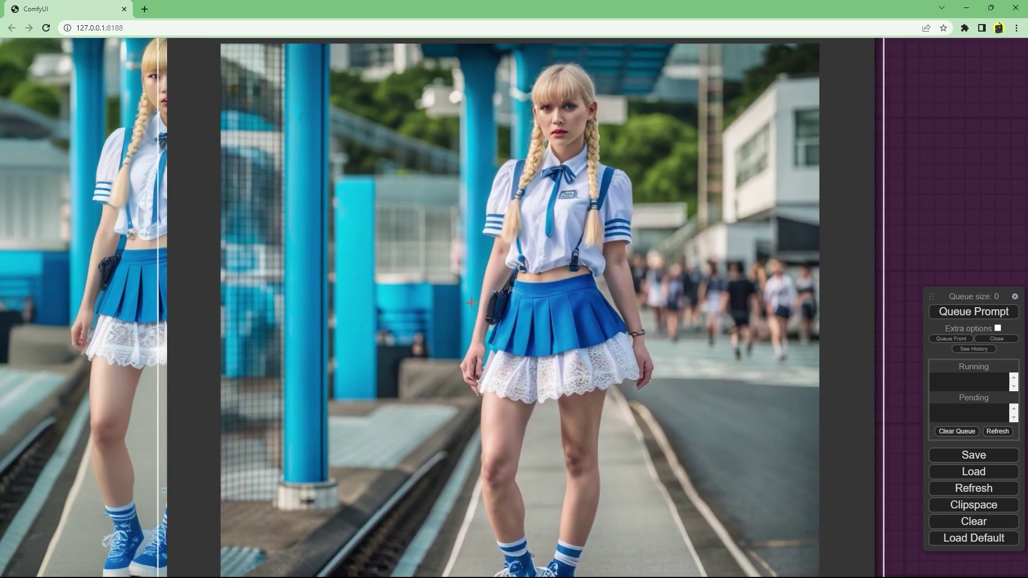
pyautogui.scroll(-10, 795, 324)
# - Queue another generation and zoom over the new bald-warrior and red-statue outputs
pyautogui.hotkey('ctrl', 'Return')
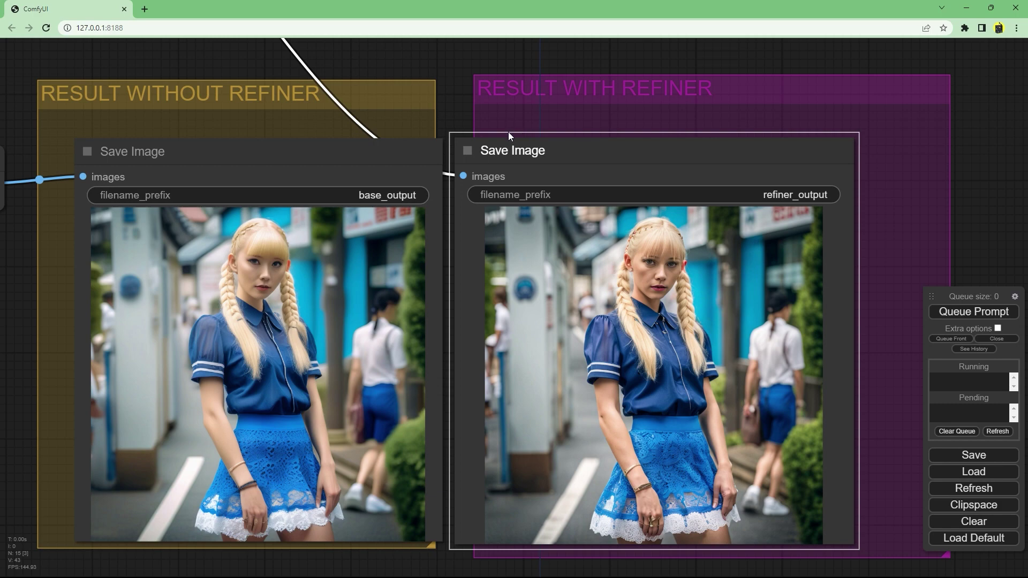
pyautogui.scroll(12, 73, 307)
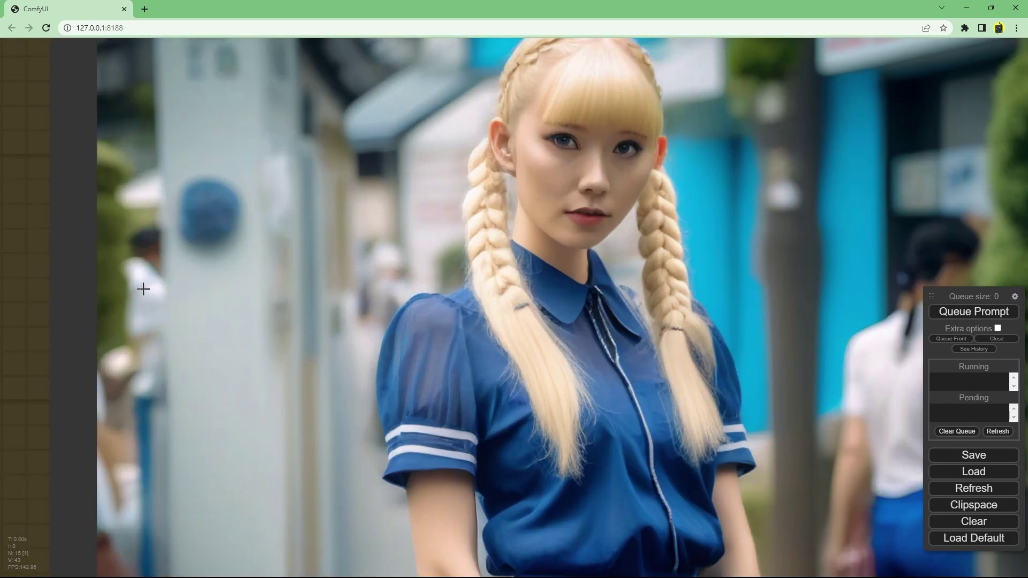
pyautogui.scroll(-10, 144, 289)
pyautogui.scroll(12, 623, 304)
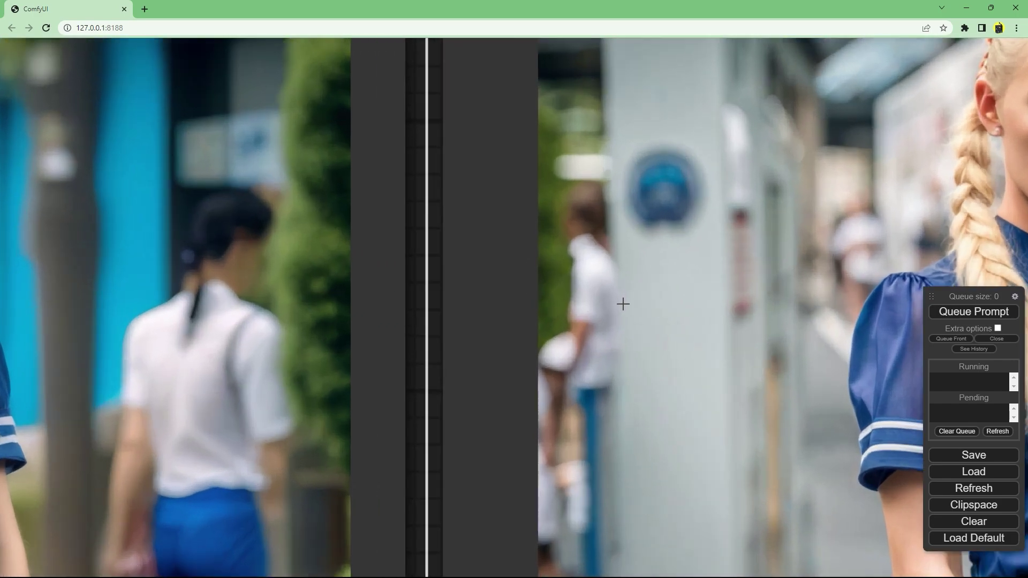
pyautogui.scroll(-10, 623, 304)
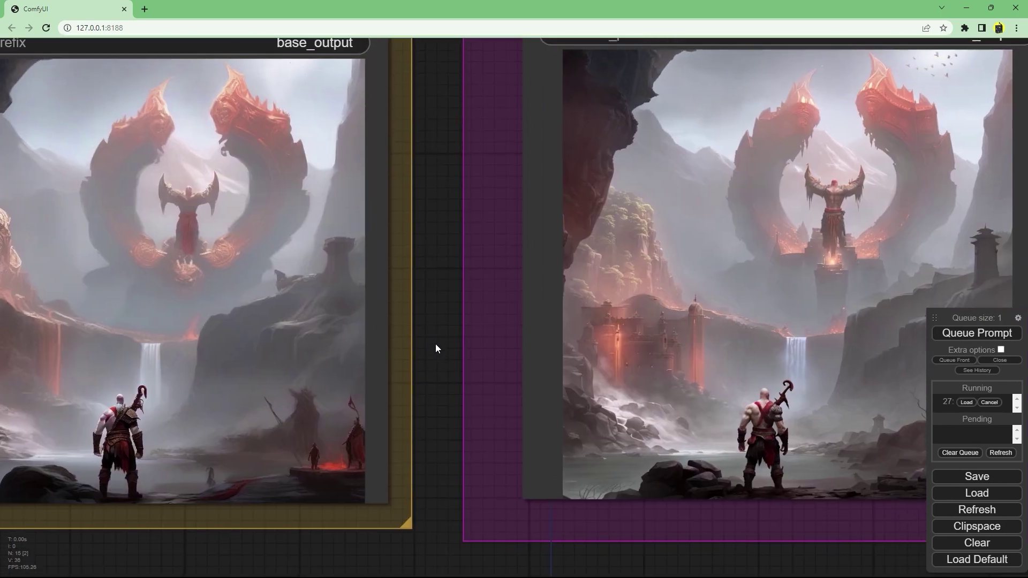
# - Move the queue panel to mid-canvas and frame the base_output and refiner_output warrior images
pyautogui.scroll(2, 436, 345)
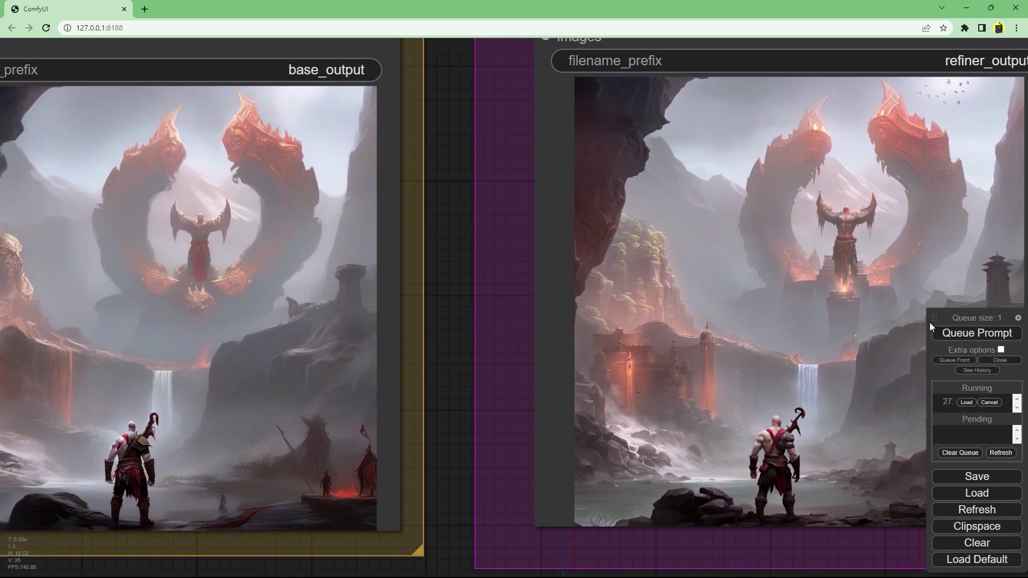
pyautogui.moveTo(934, 318); pyautogui.dragTo(448, 258)
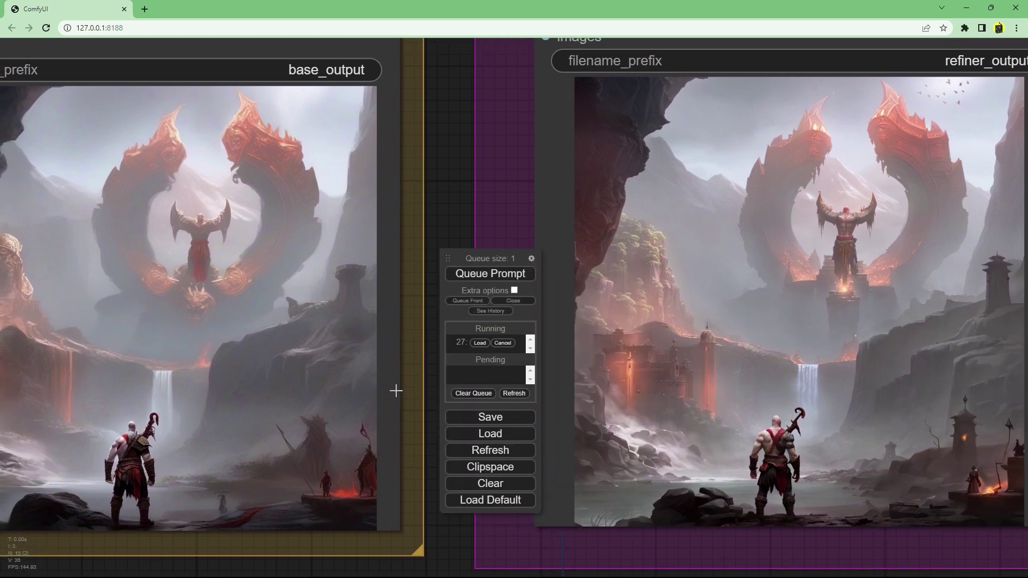
pyautogui.scroll(-1, 396, 391)
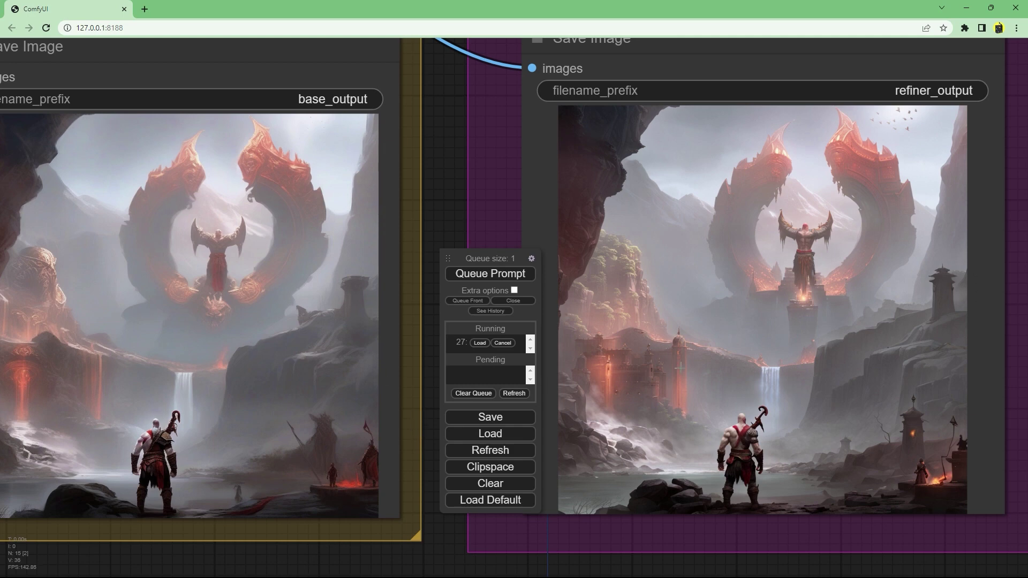
pyautogui.moveTo(366, 527); pyautogui.dragTo(421, 543)
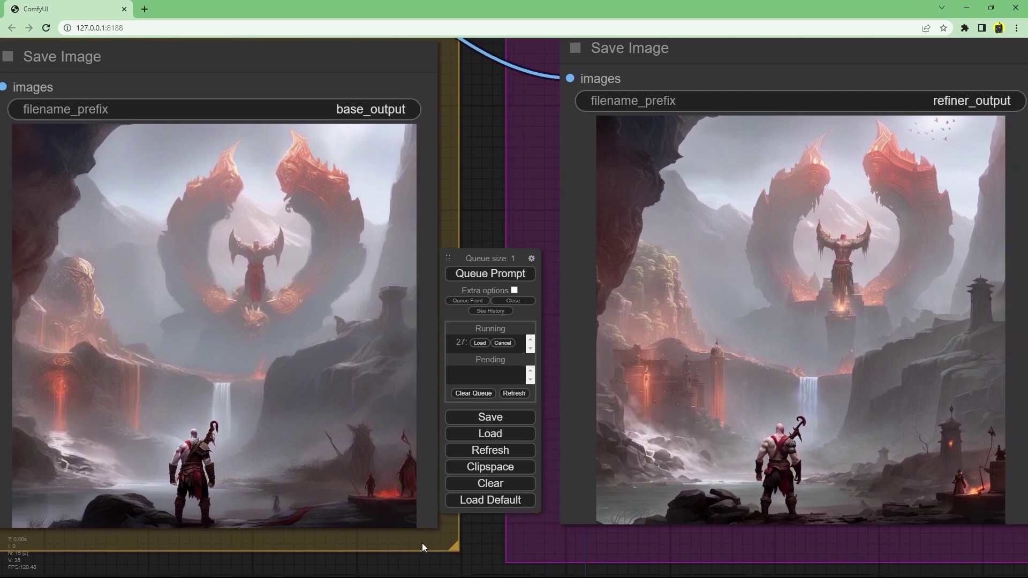